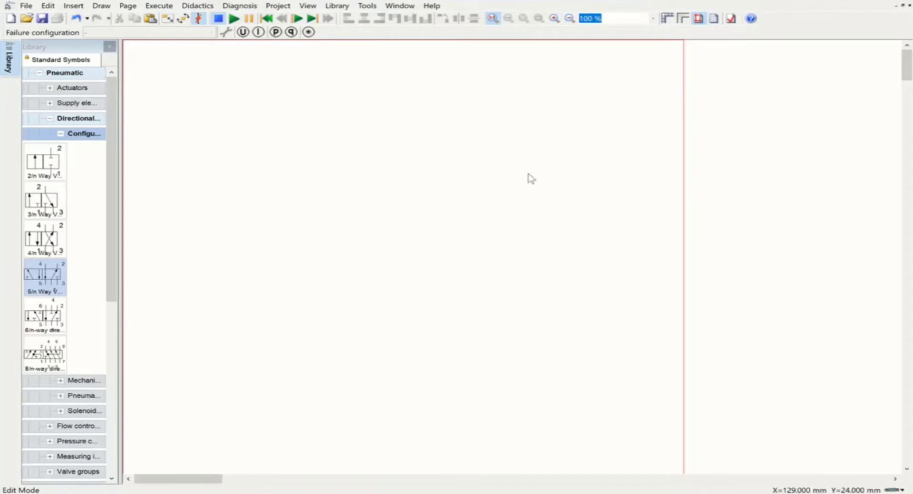
Place a single acting cylinder from the pneumatic actuators near the top of the blank page
click(91, 119)
click(50, 119)
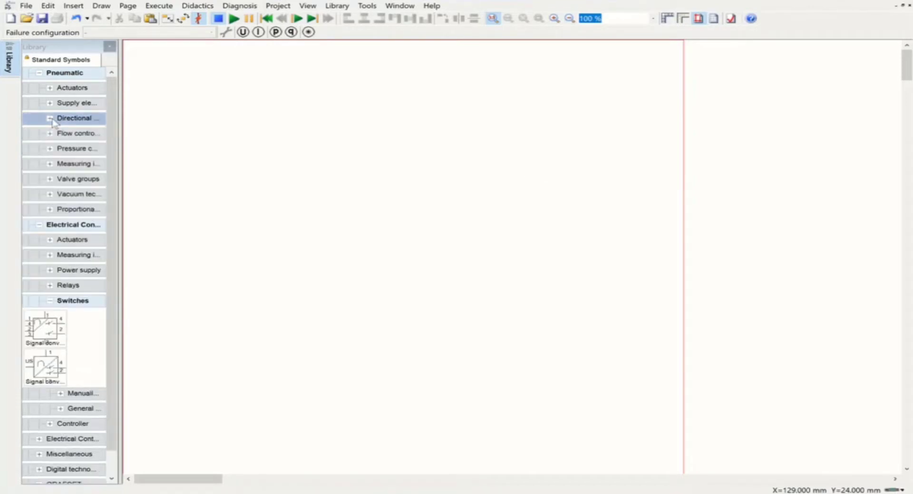
click(46, 86)
click(50, 88)
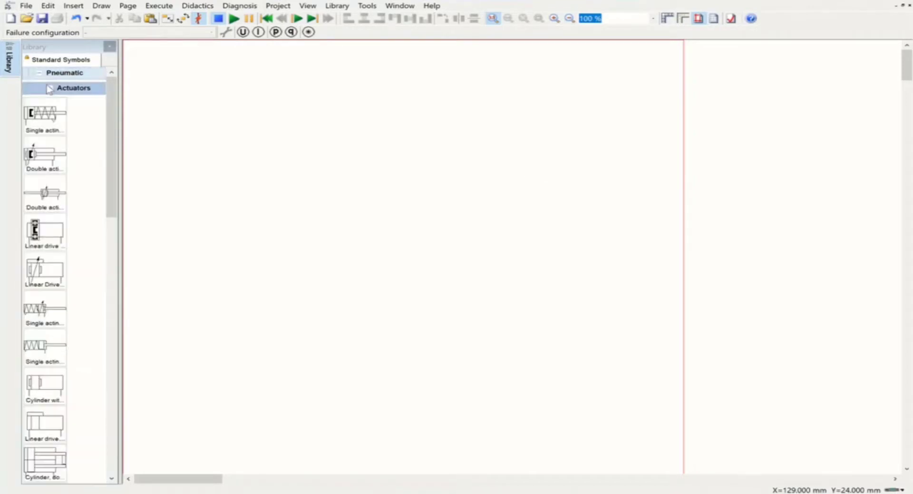
drag(45, 114, 291, 83)
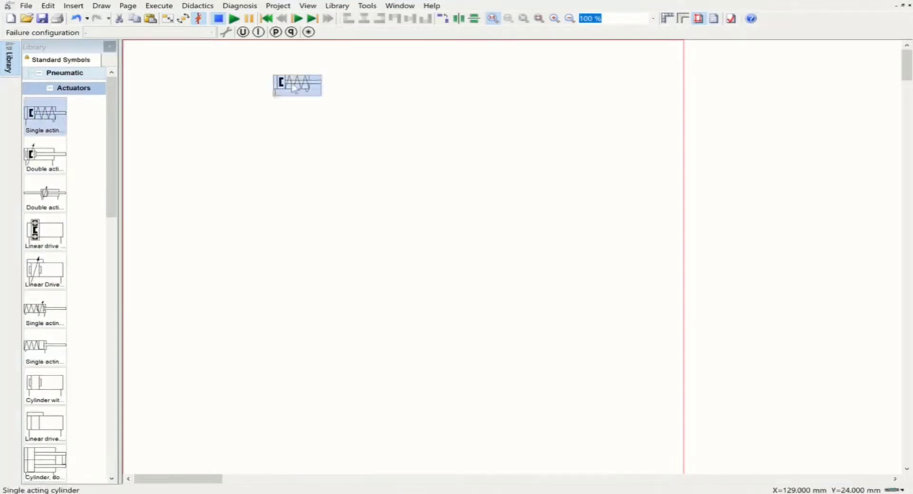
Place a compressed air supply and a simplified air service unit below the cylinder, and connect the supply to the unit's inlet
click(49, 88)
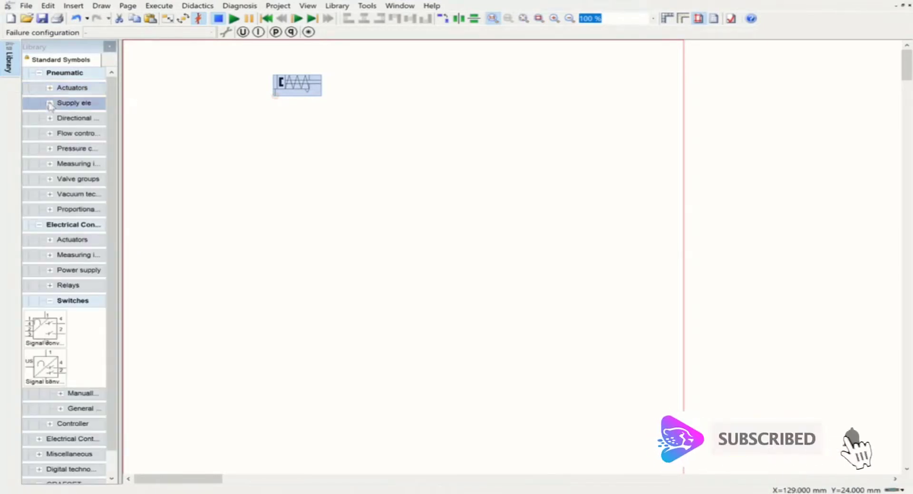
click(49, 103)
drag(58, 135, 195, 346)
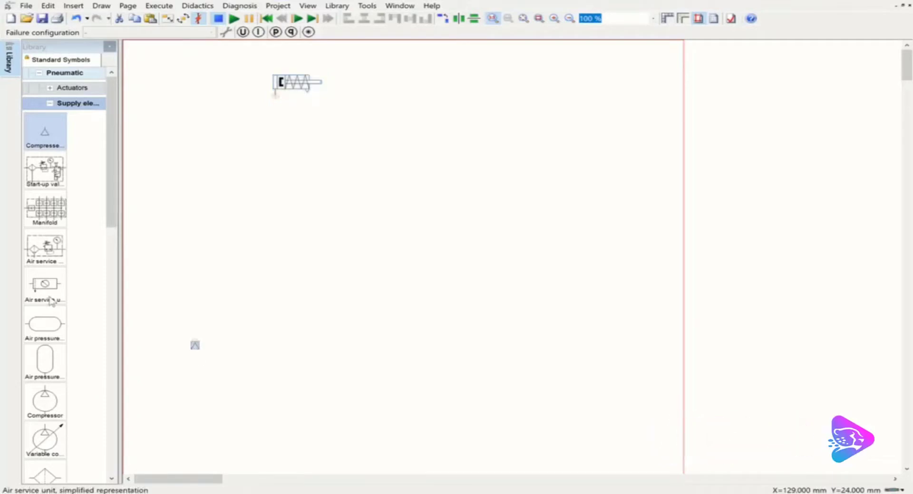
drag(45, 286, 246, 319)
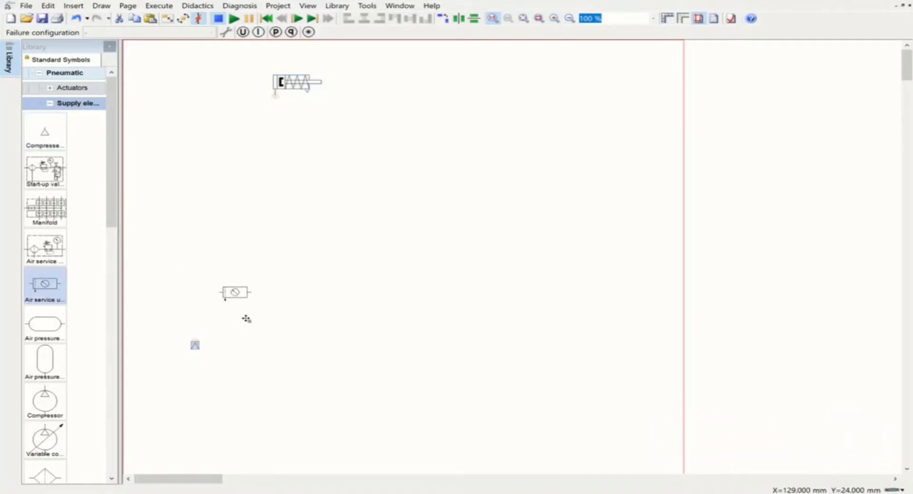
drag(218, 292, 196, 341)
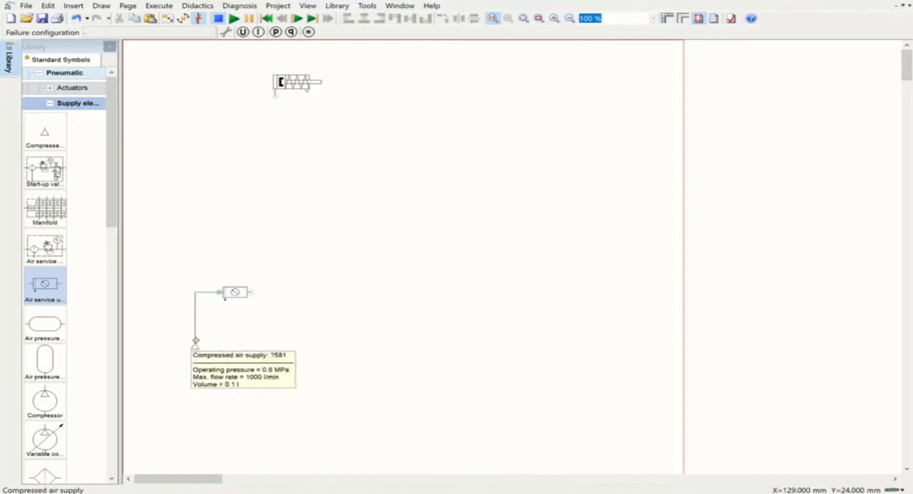
Insert a configurable 3/n way valve with port 2 connected to the cylinder above, and connect port 1 to the air service unit's outlet
click(50, 104)
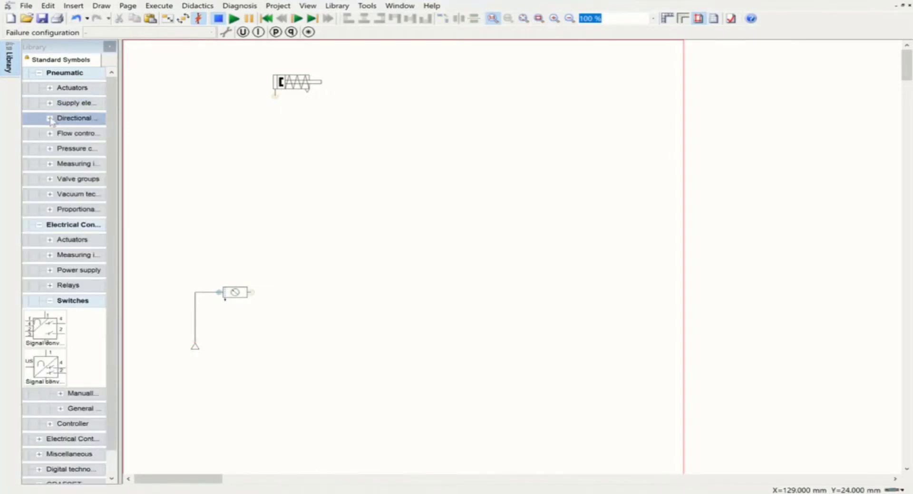
click(50, 119)
drag(42, 199, 270, 193)
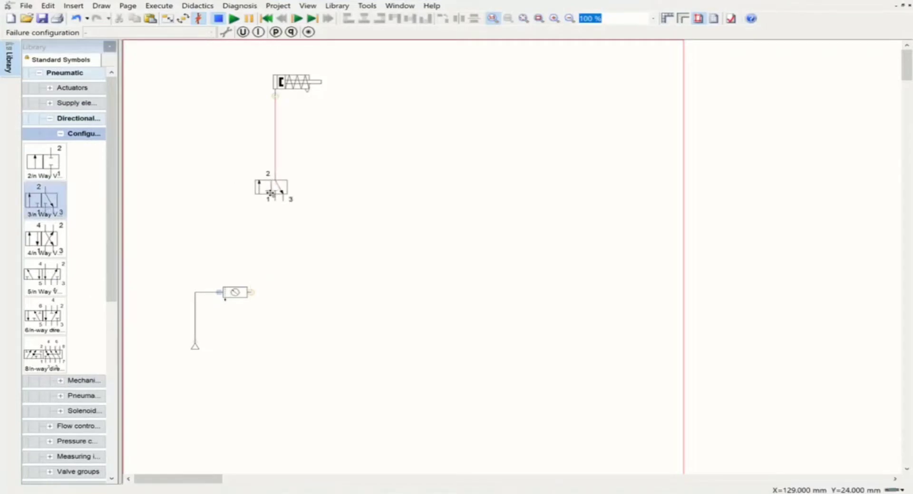
mouse_move(275, 201)
mouse_down()
mouse_move(275, 276)
mouse_move(253, 291)
mouse_up()
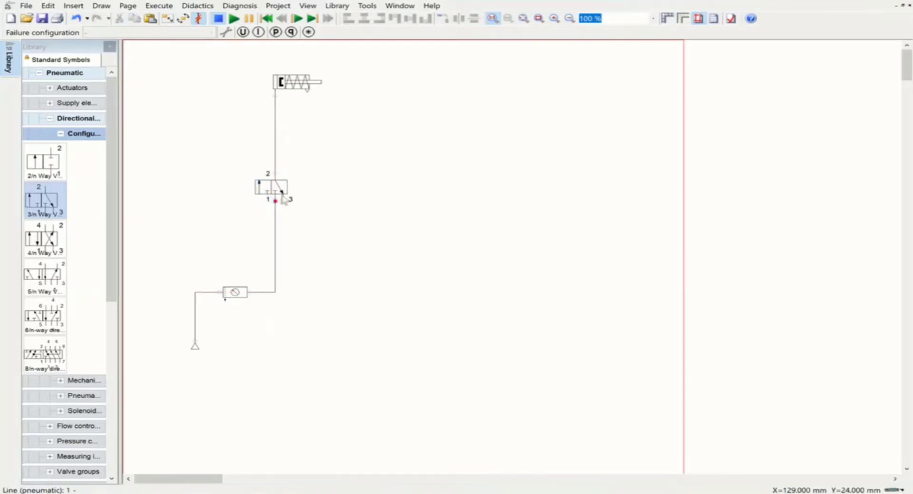
Assign a triangular exhaust terminator to port 3 of the 3/n way valve
double_click(287, 207)
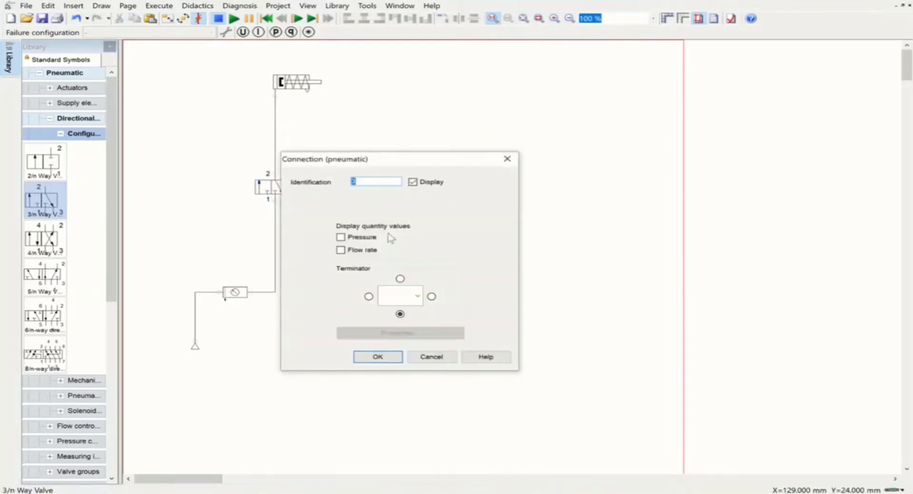
click(417, 296)
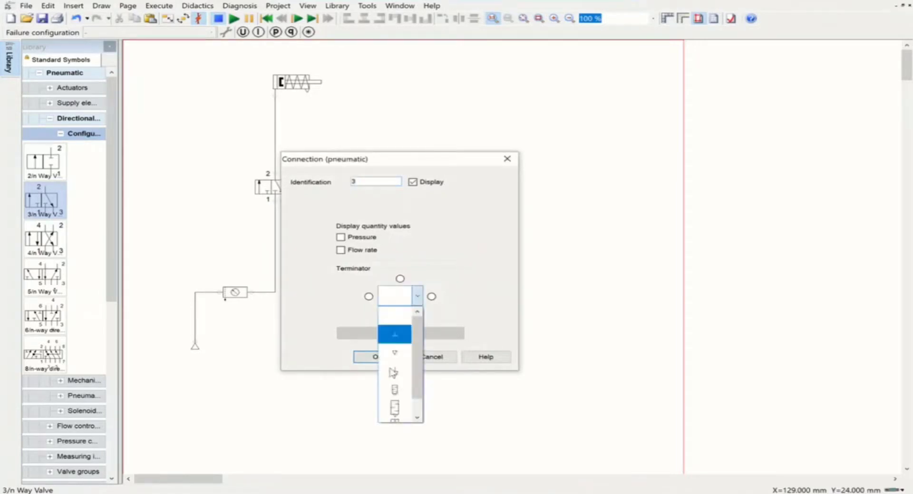
click(394, 372)
click(376, 359)
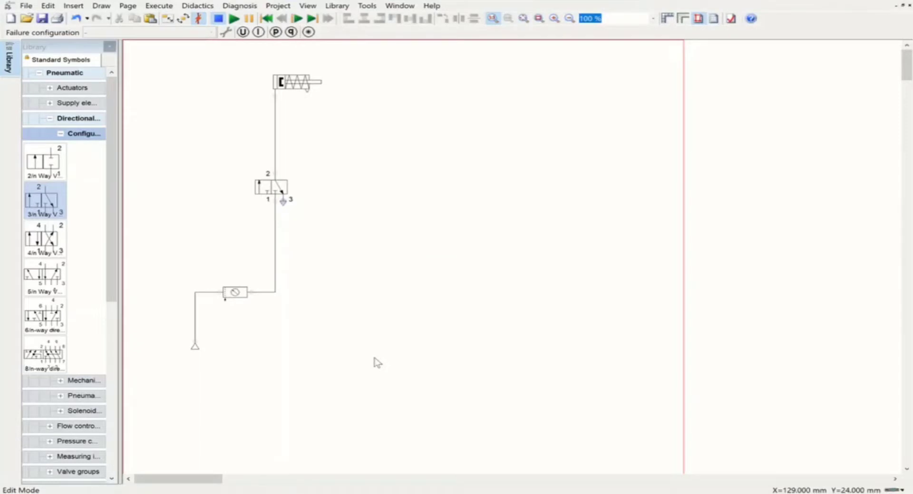
Configure the 3/n way valve's left actuation as piloted, with a solenoid and a general manual override
double_click(272, 192)
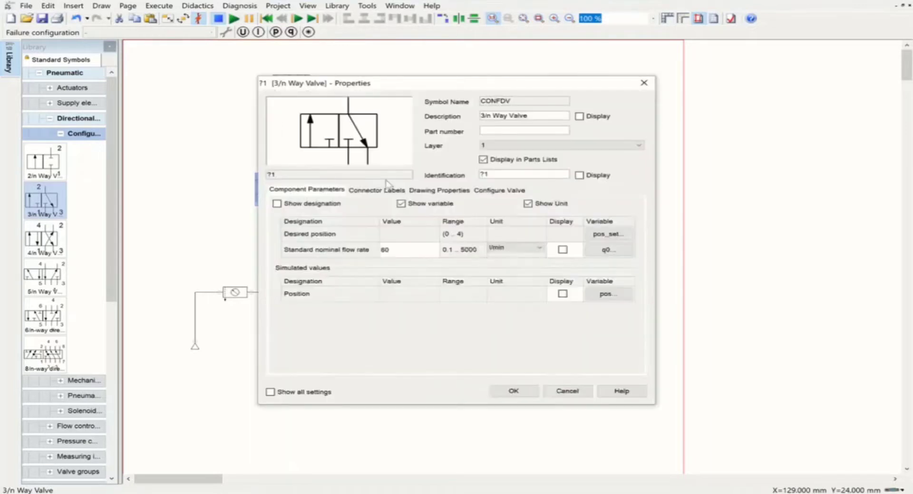
click(489, 192)
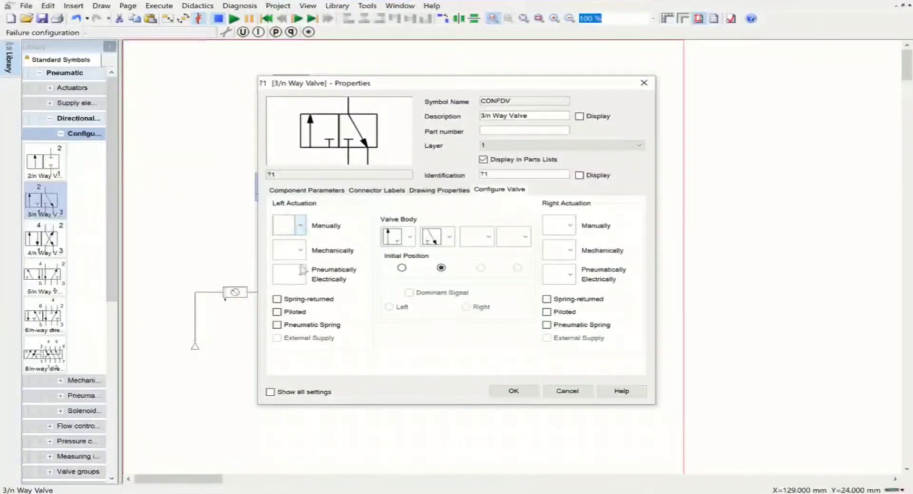
click(277, 312)
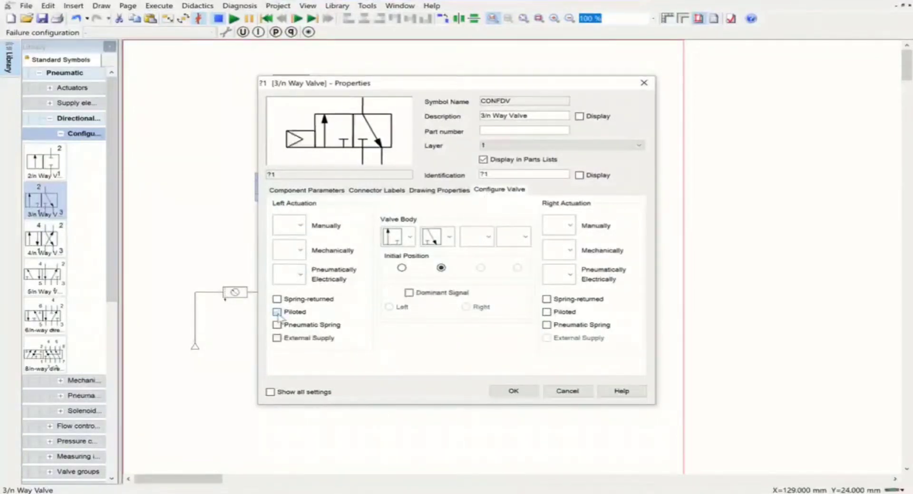
click(299, 274)
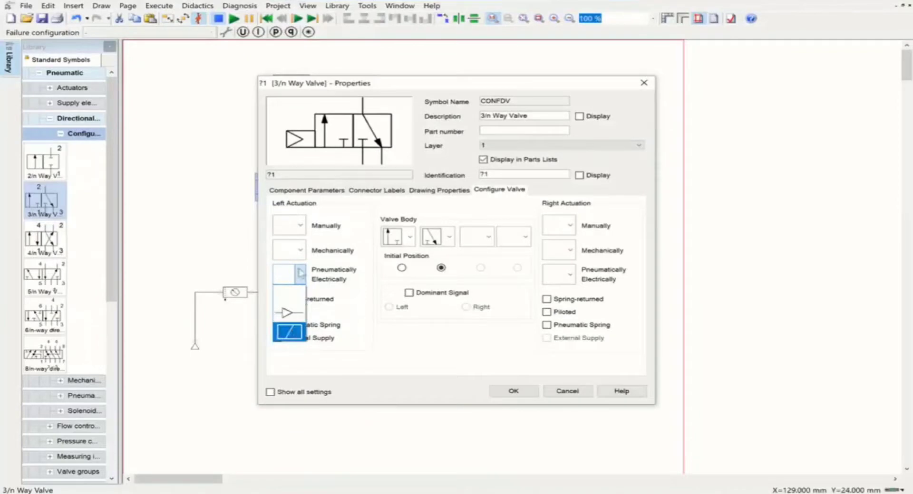
click(290, 331)
click(300, 226)
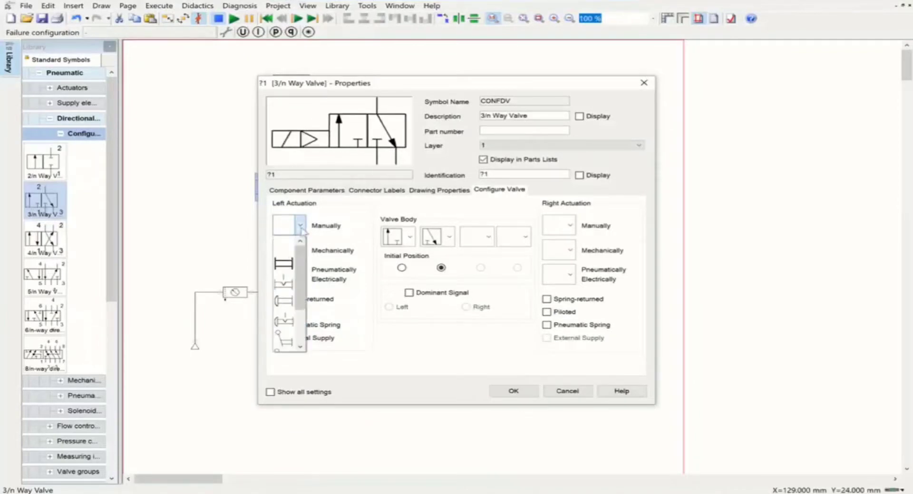
click(291, 268)
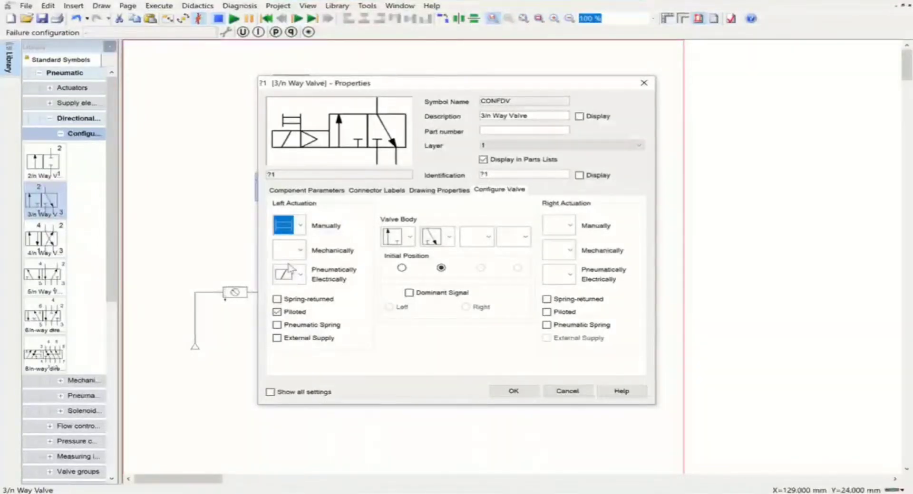
Give the valve's right actuation the same manual override, a solenoid and the Piloted option, and apply the configuration
click(572, 229)
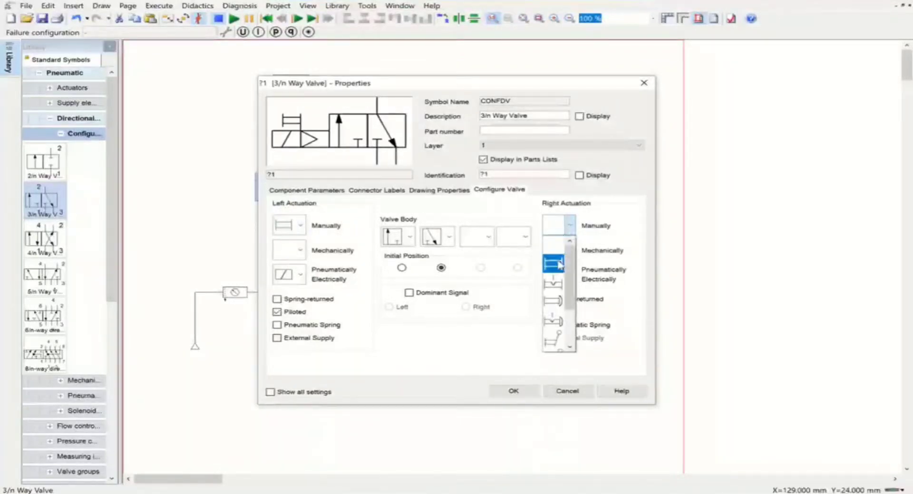
click(553, 264)
click(569, 274)
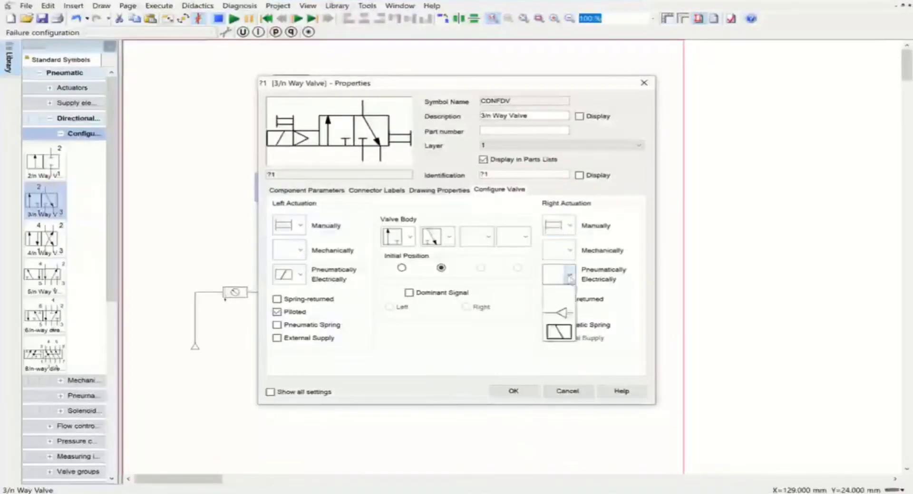
click(559, 332)
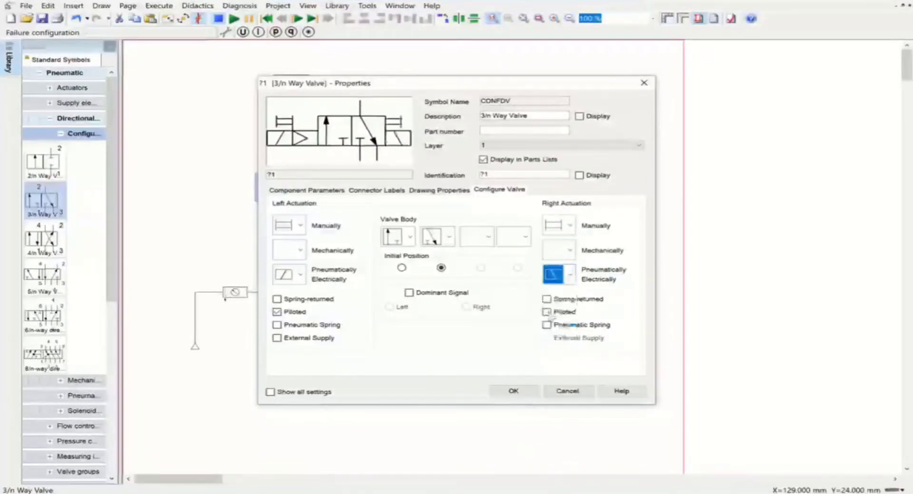
click(547, 312)
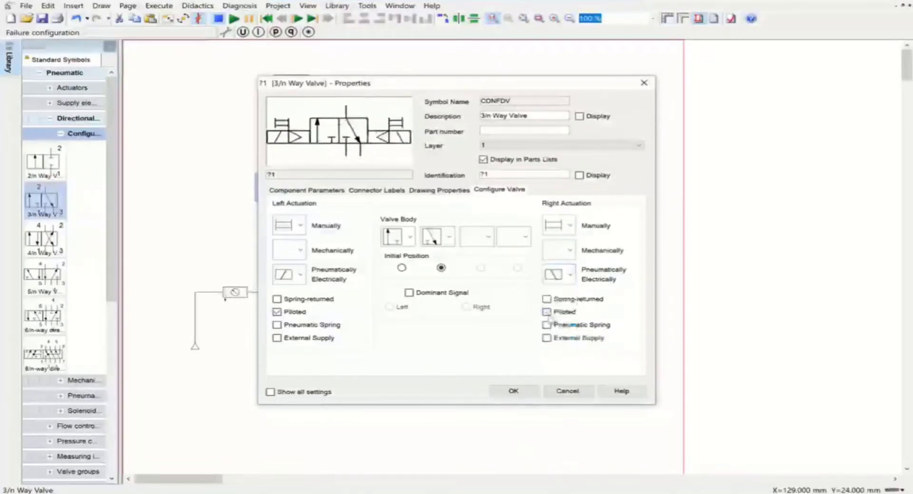
click(530, 391)
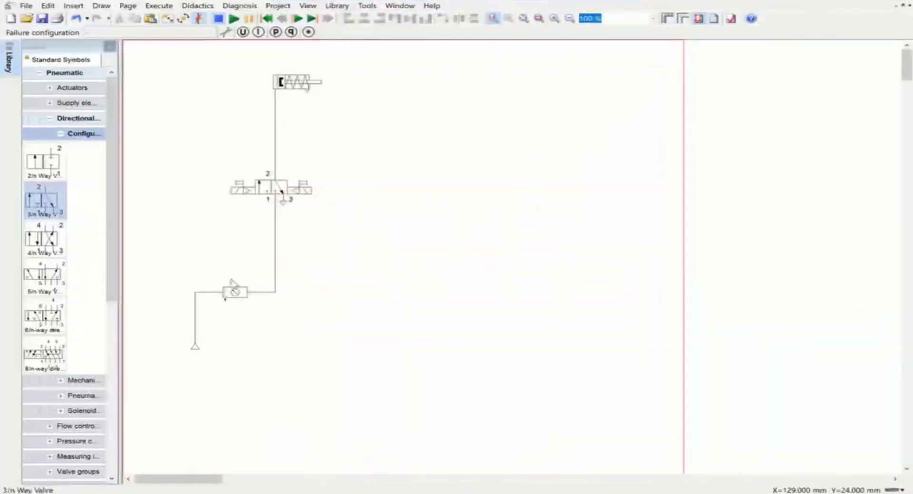
Set the air service unit's identification to 0Z and display it in the circuit
double_click(235, 293)
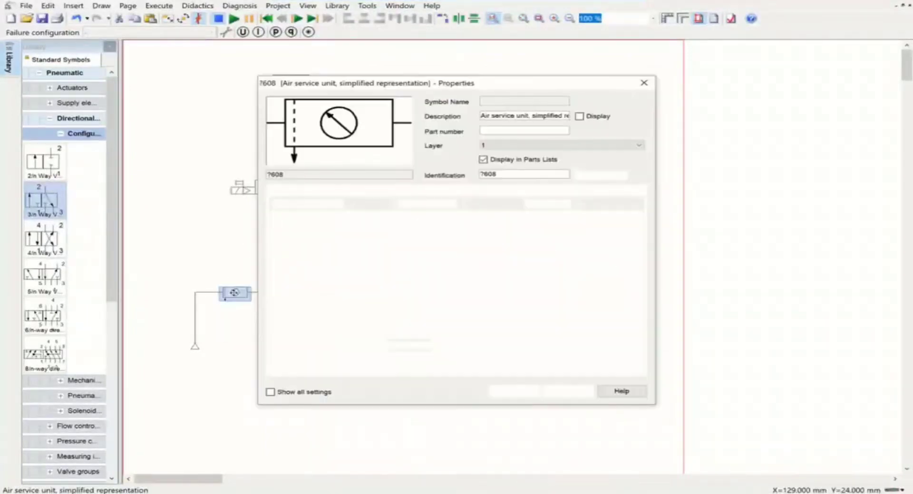
double_click(504, 174)
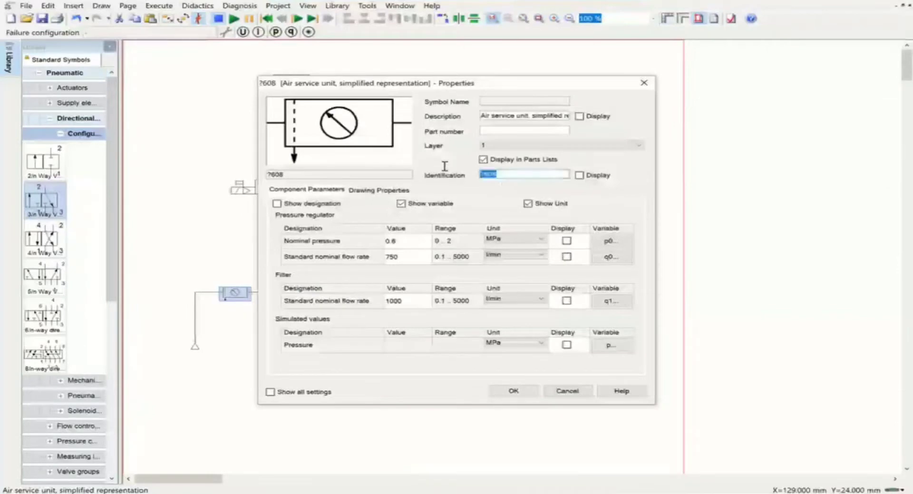
text(0Z)
click(579, 175)
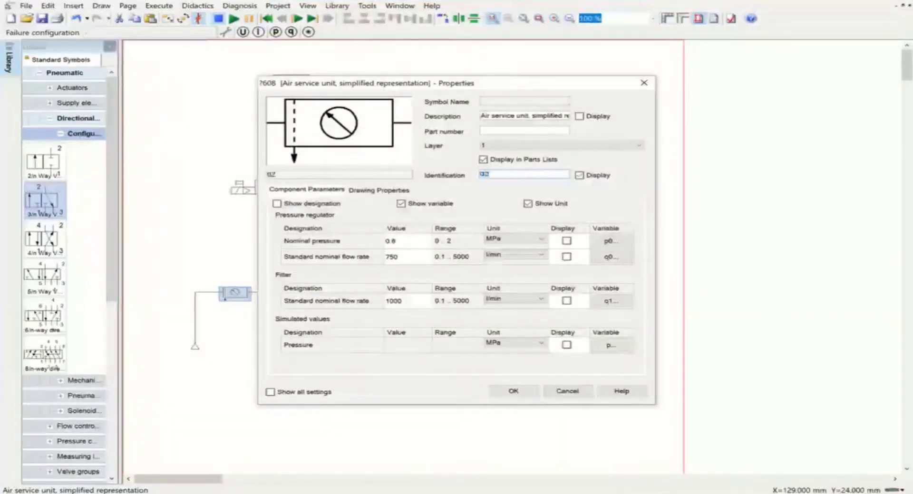
click(517, 391)
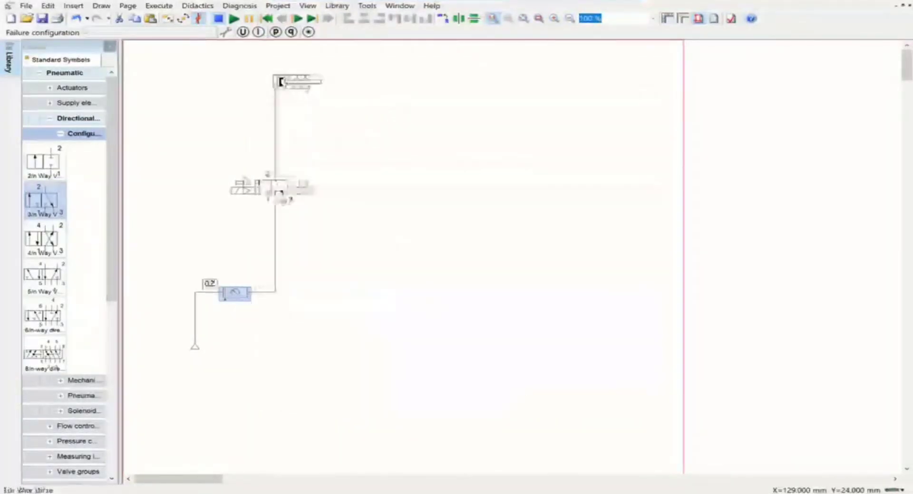
Set the 3/n way valve's identification to 1V1 and display it in the circuit
click(272, 189)
double_click(272, 189)
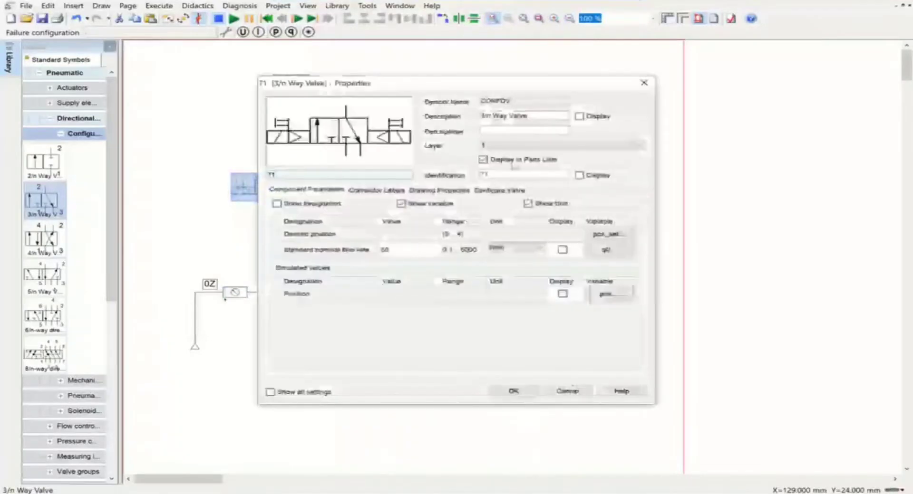
double_click(483, 175)
text(1V1)
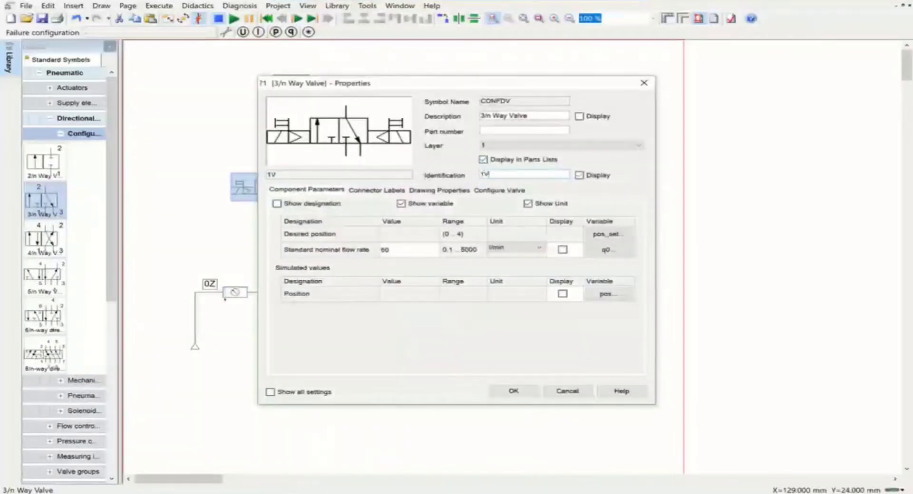
click(579, 175)
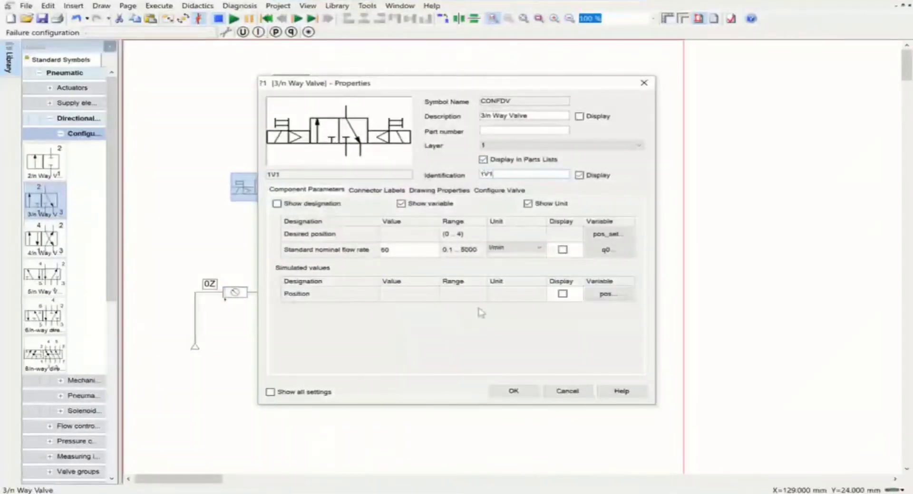
click(515, 391)
Set the single acting cylinder's identification to 1A and display it in the circuit
double_click(297, 82)
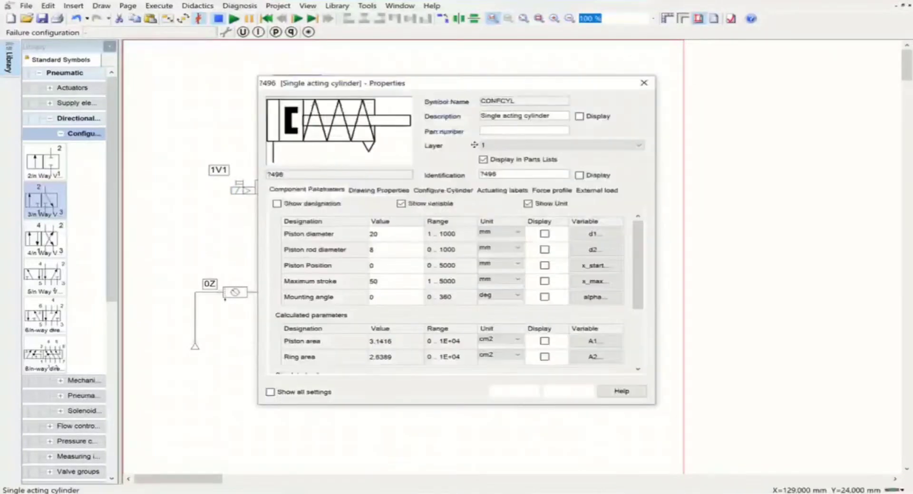
double_click(523, 174)
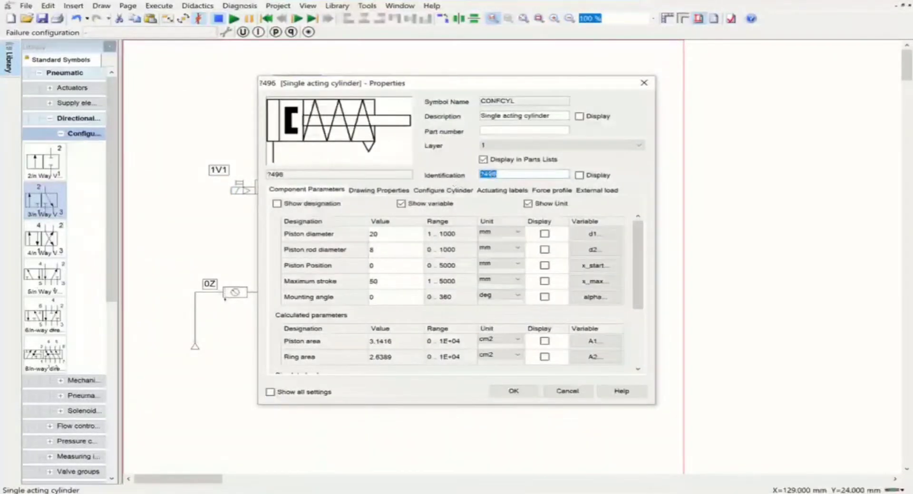
text(1A)
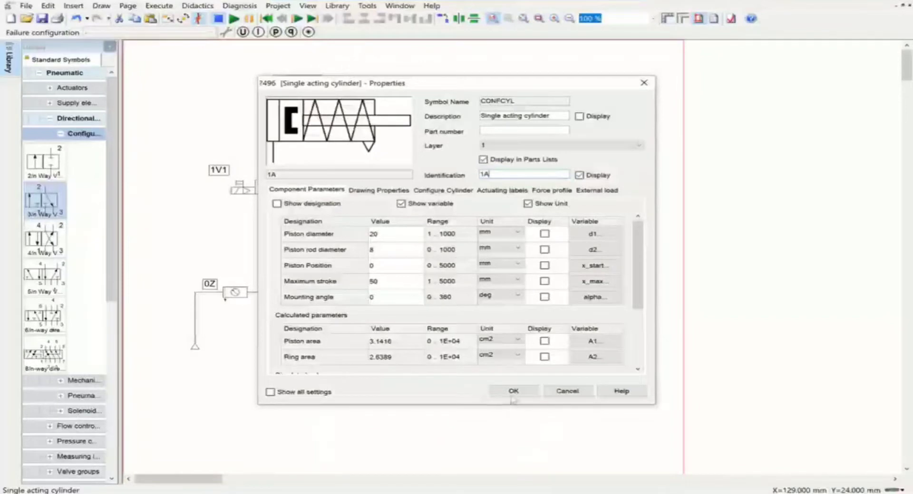
click(512, 391)
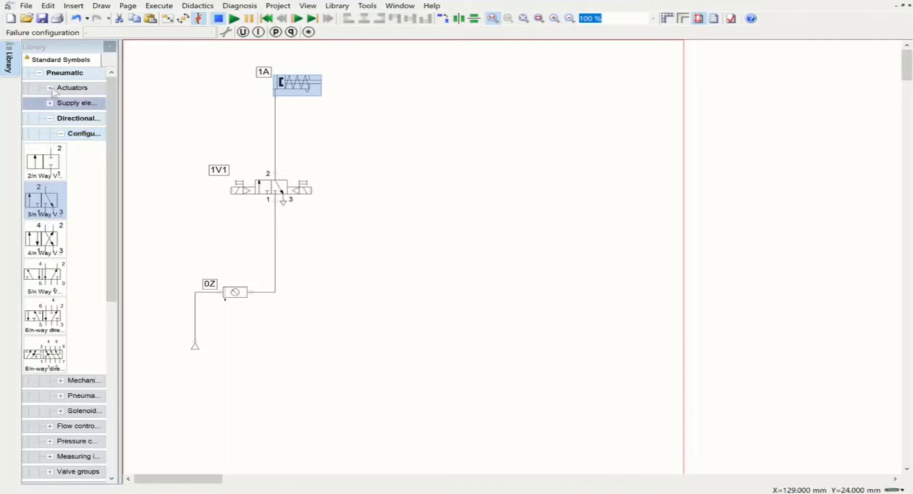
Place a 24 V and a 0 V electrical connection beside the pneumatic circuit, with the 24 V one above the 0 V one
click(39, 73)
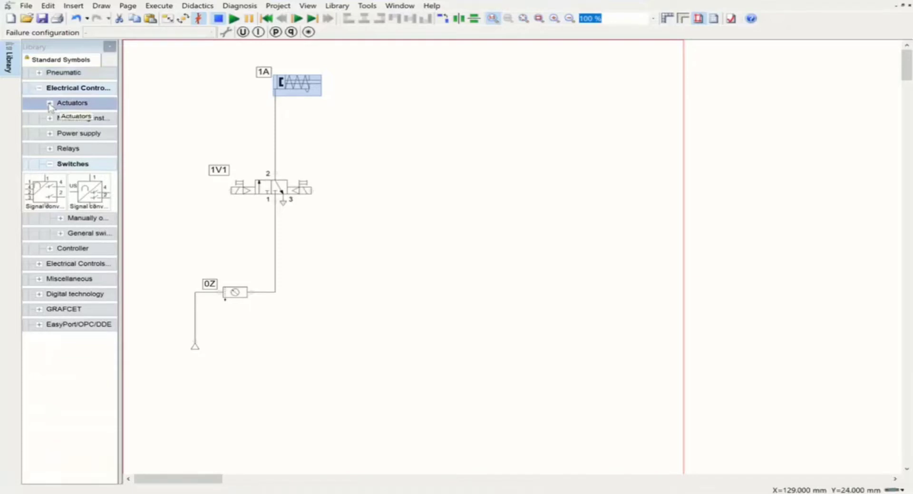
click(50, 134)
drag(46, 162, 460, 86)
drag(90, 162, 456, 323)
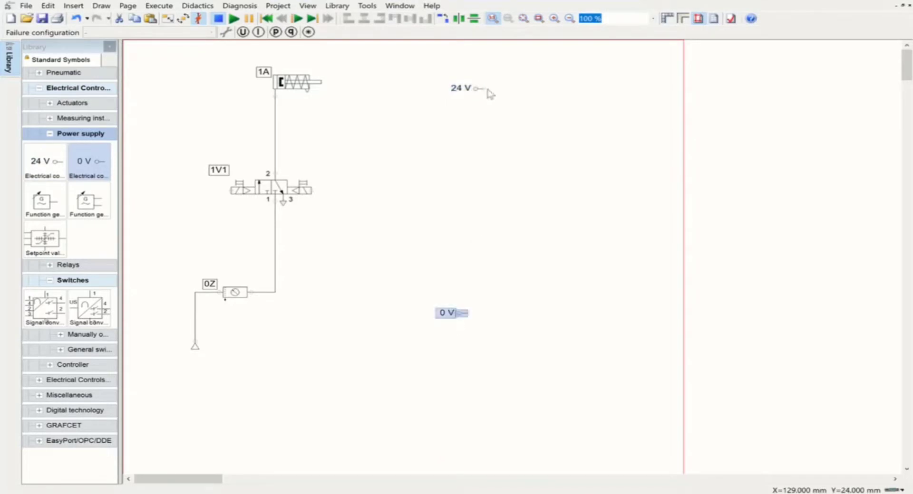
Draw a long horizontal supply line from the 24 V connection and another from the 0 V connection
drag(483, 88, 665, 89)
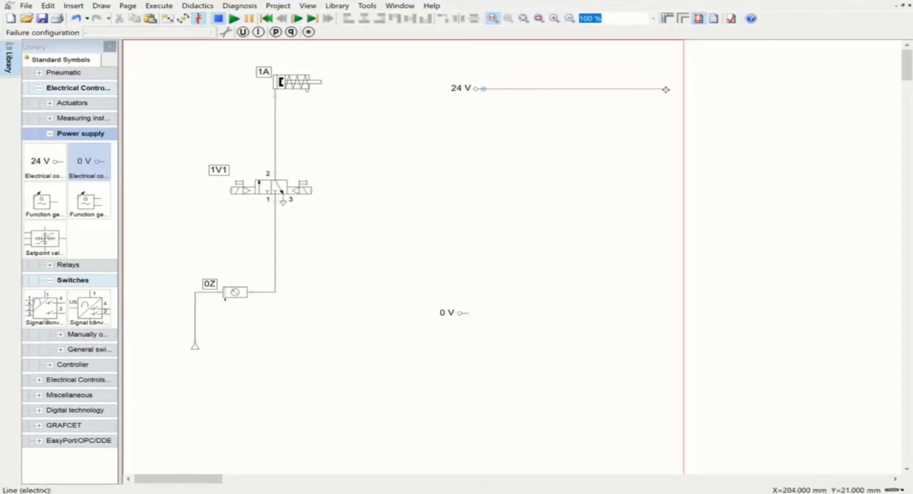
drag(465, 313, 661, 315)
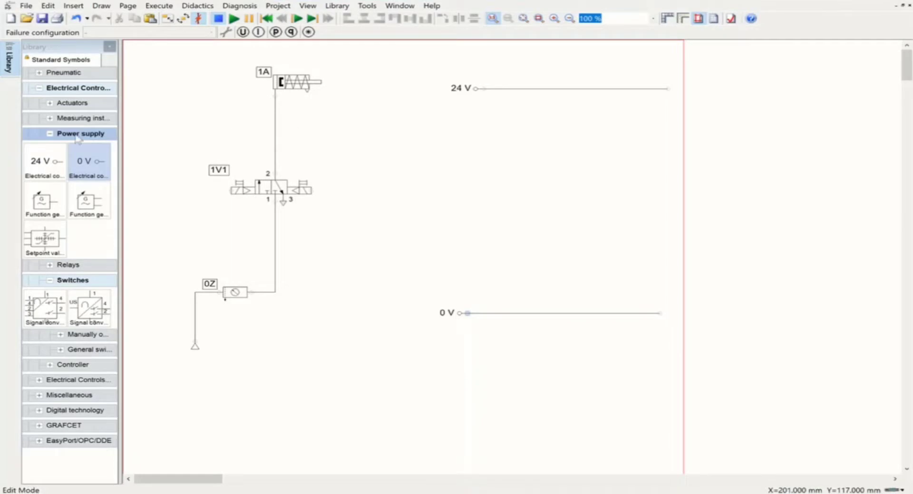
click(50, 134)
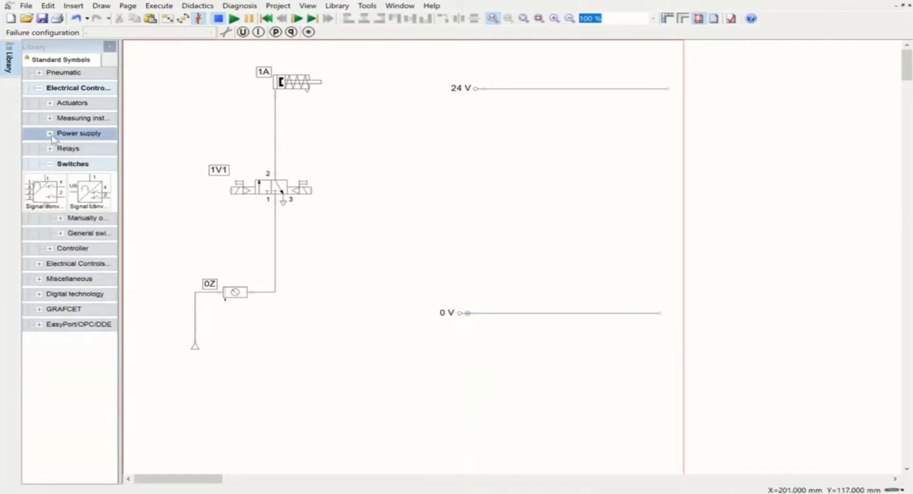
Place two make pushbuttons side by side just below the 24 V supply line
click(60, 218)
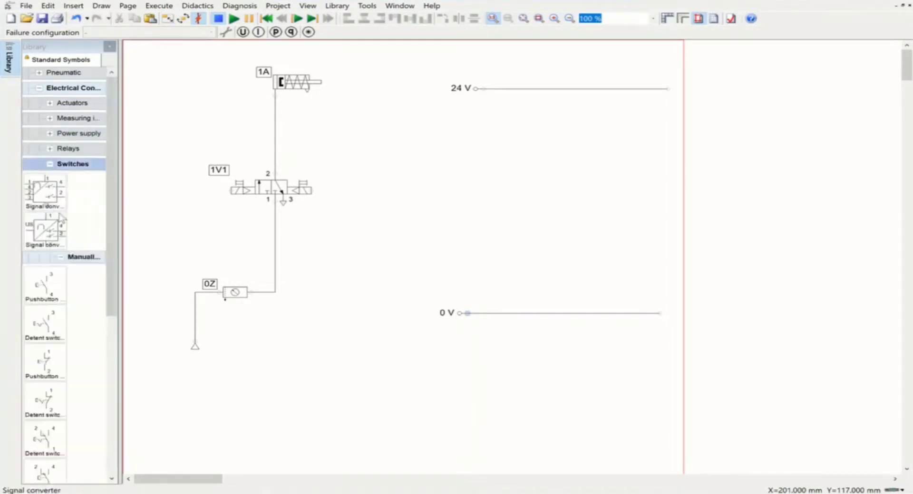
drag(42, 285, 499, 145)
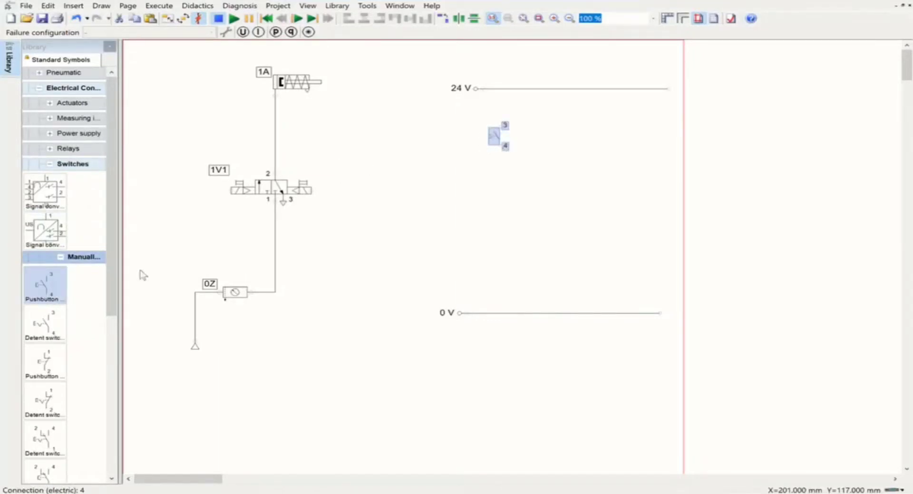
drag(43, 286, 591, 142)
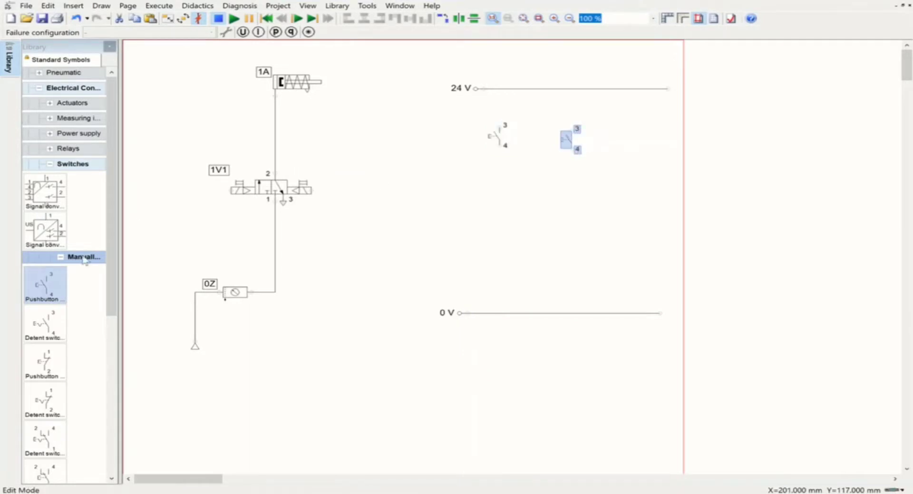
click(63, 258)
Place a valve solenoid under each pushbutton, aligned so that it connects to the pushbutton's terminal 4
click(50, 149)
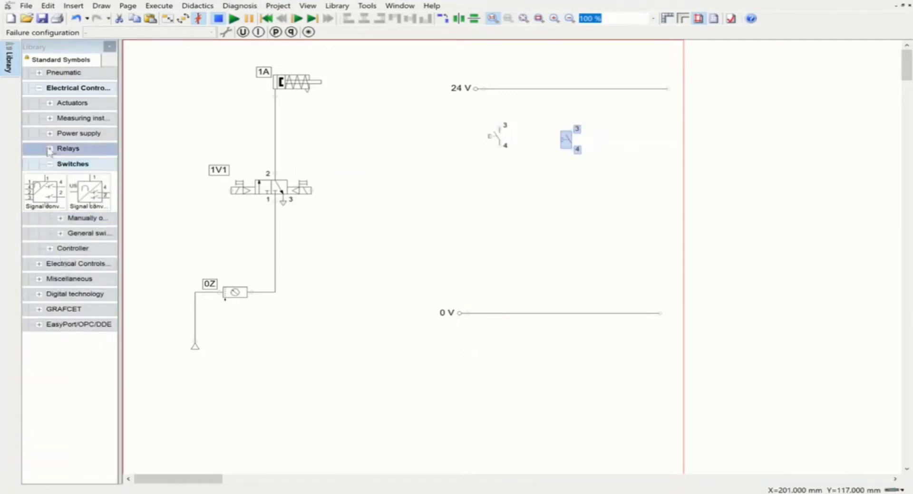
drag(44, 189, 566, 260)
click(499, 256)
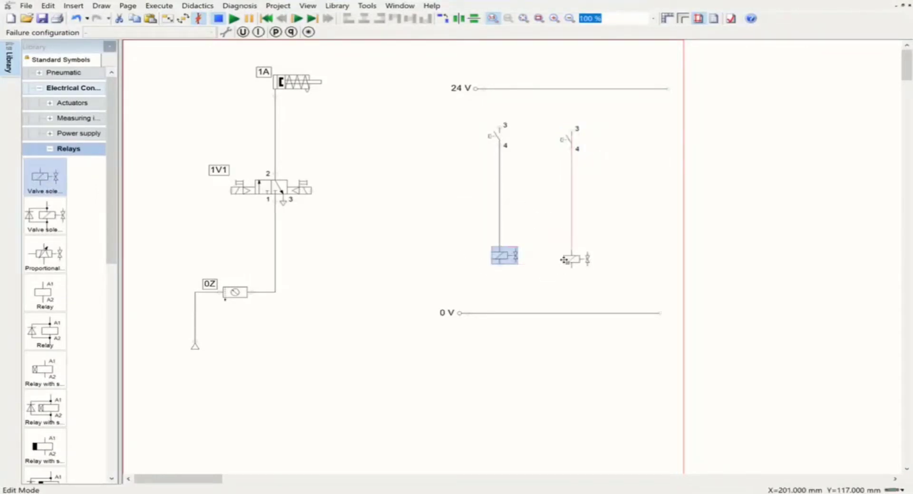
click(573, 259)
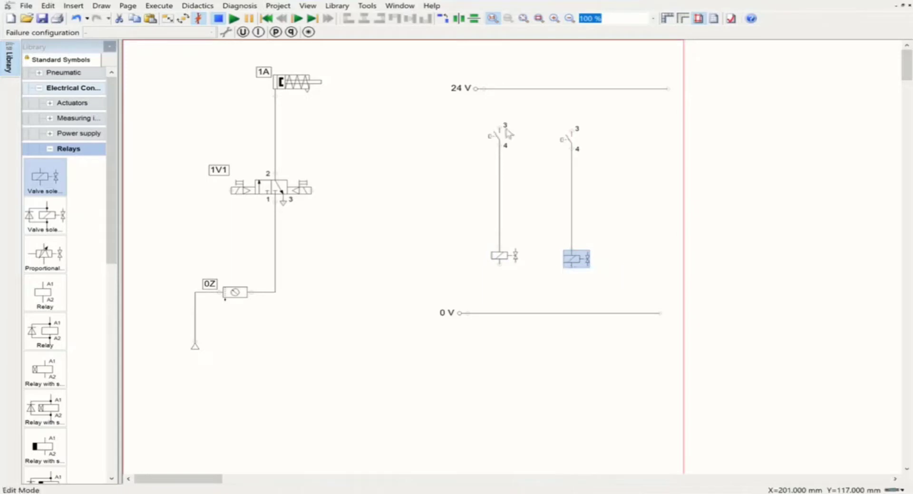
Connect terminal 3 of both pushbuttons to the 24 V supply line, deleting and redrawing the second connection
drag(500, 127, 499, 89)
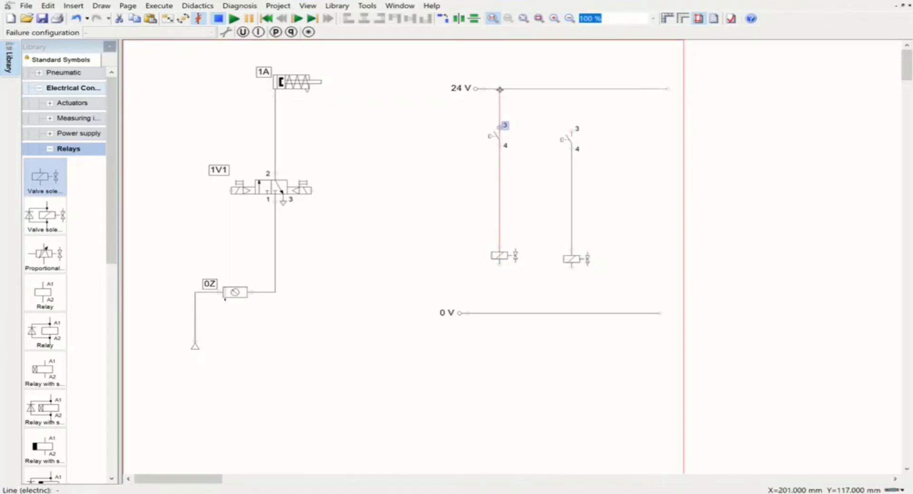
drag(569, 129, 571, 89)
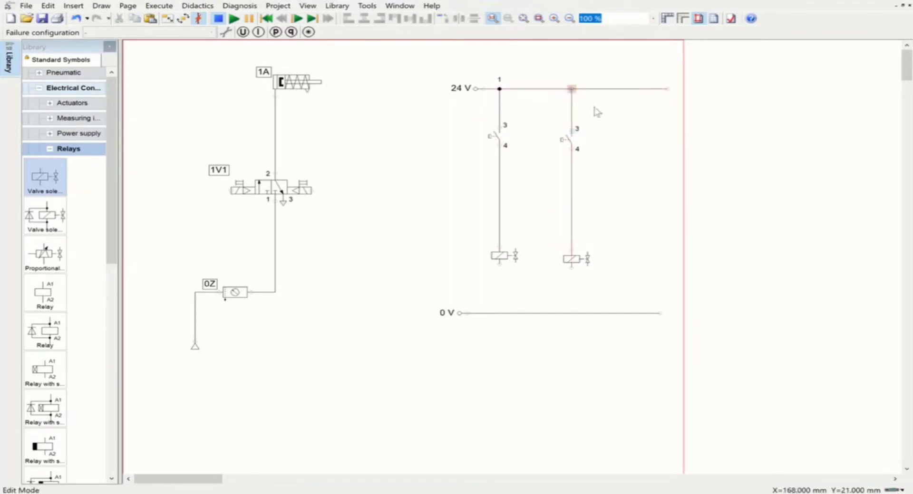
click(571, 110)
key(Delete)
drag(569, 129, 571, 89)
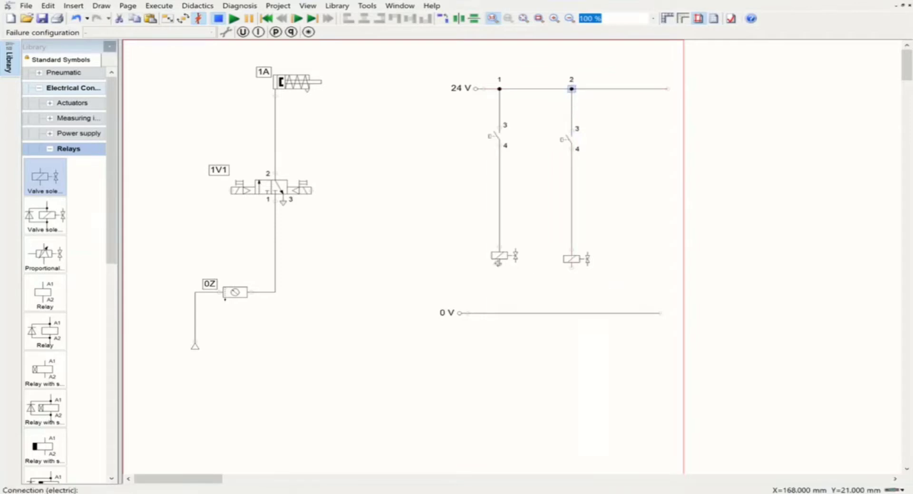
drag(499, 264, 503, 308)
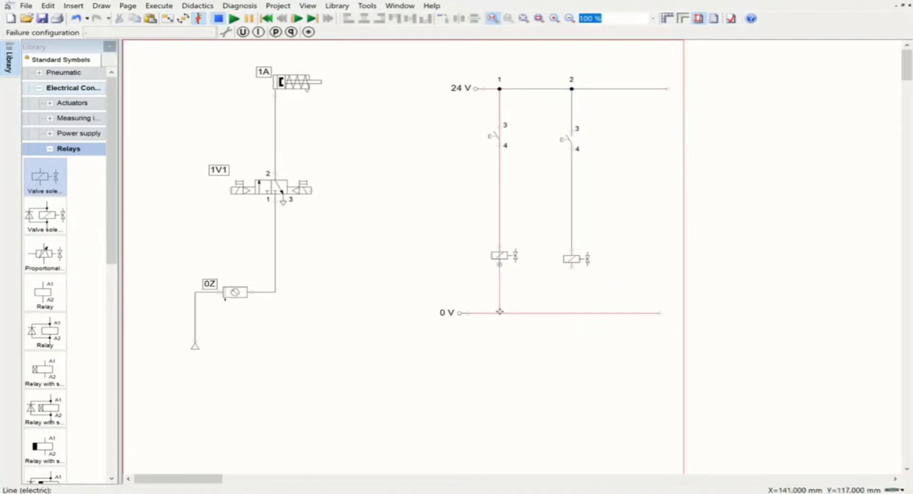
click(500, 289)
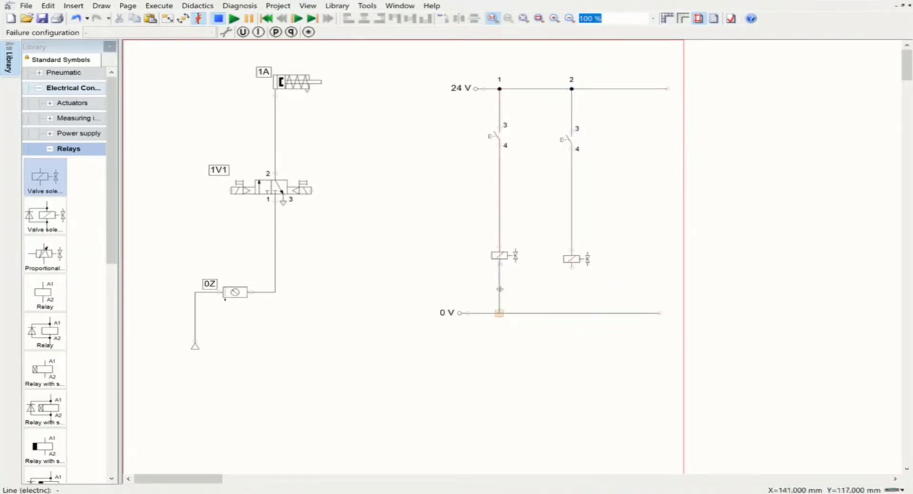
key(Delete)
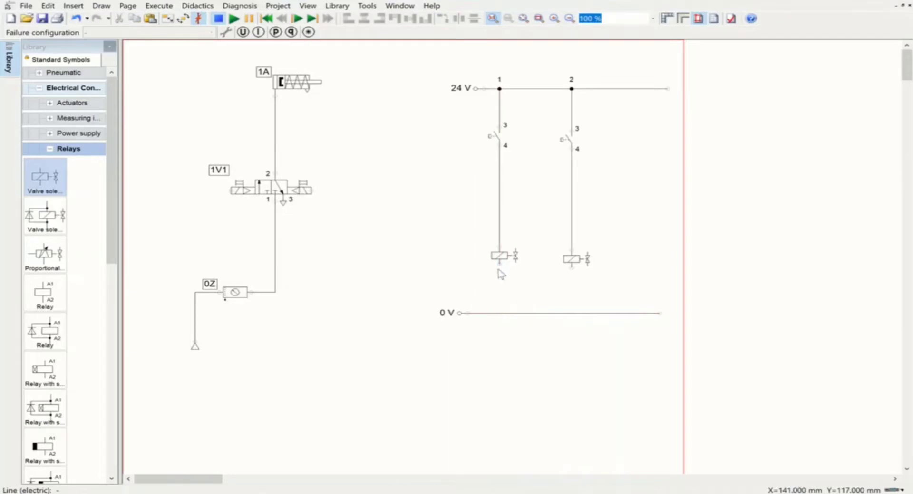
Connect the lower terminals of both valve solenoids to the 0 V supply line
drag(502, 302, 502, 314)
click(501, 313)
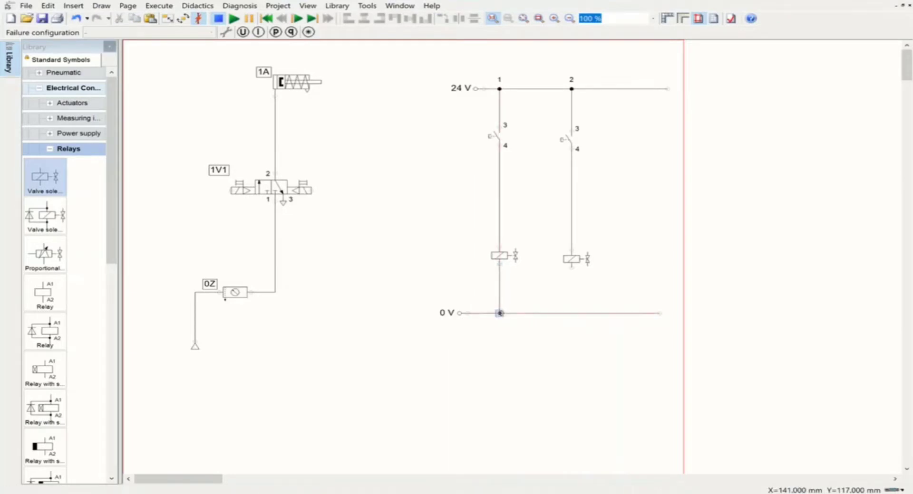
drag(571, 268, 572, 313)
click(571, 313)
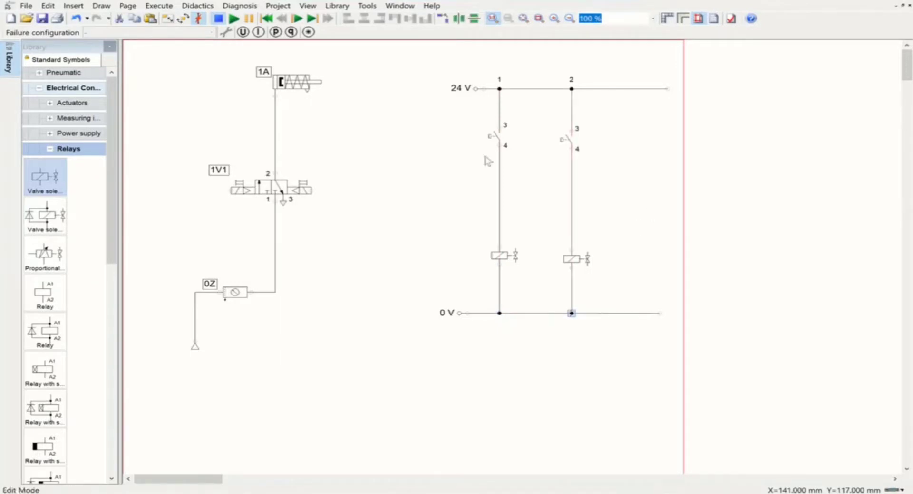
Set the first pushbutton's identification to S1 and display it in the circuit
double_click(494, 137)
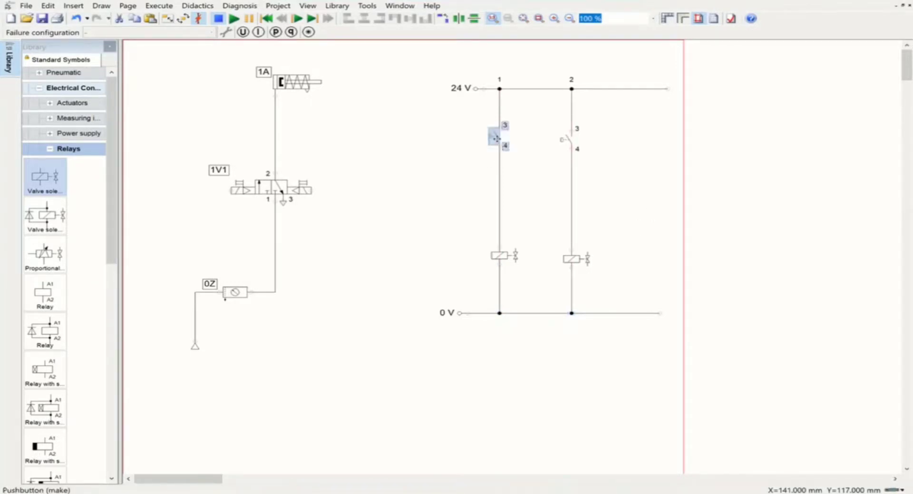
double_click(459, 172)
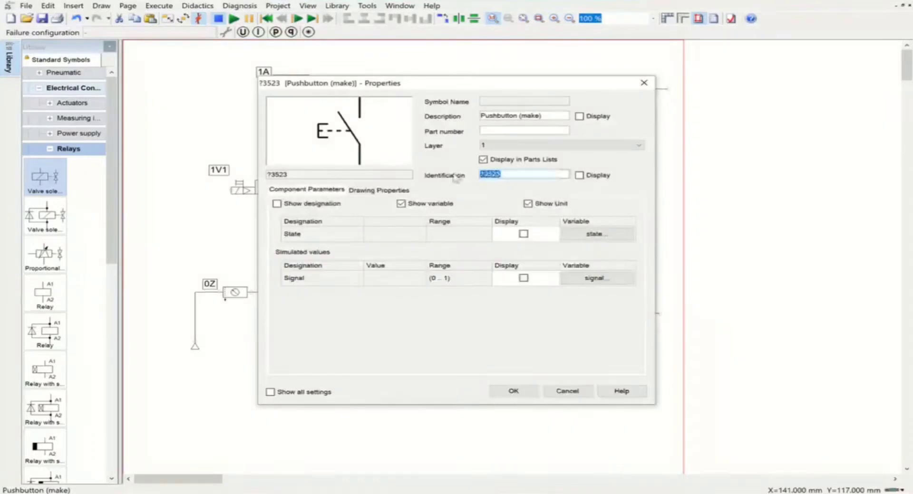
text(S1)
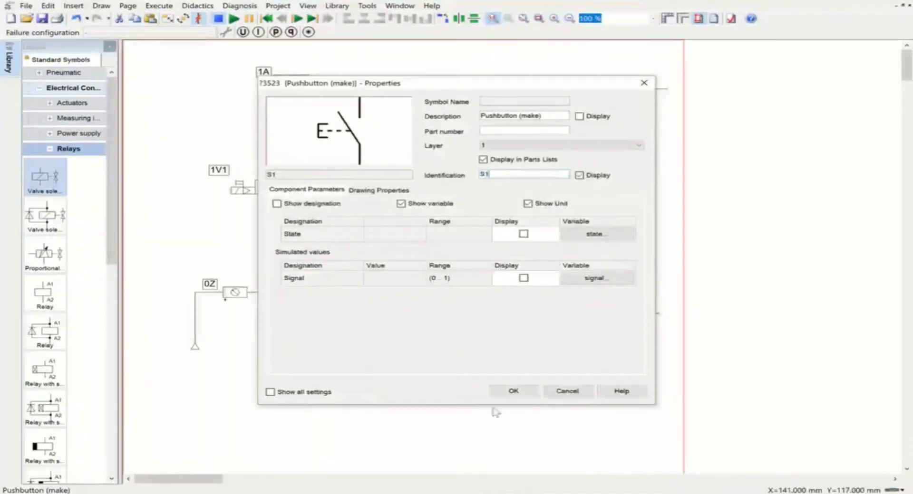
click(514, 392)
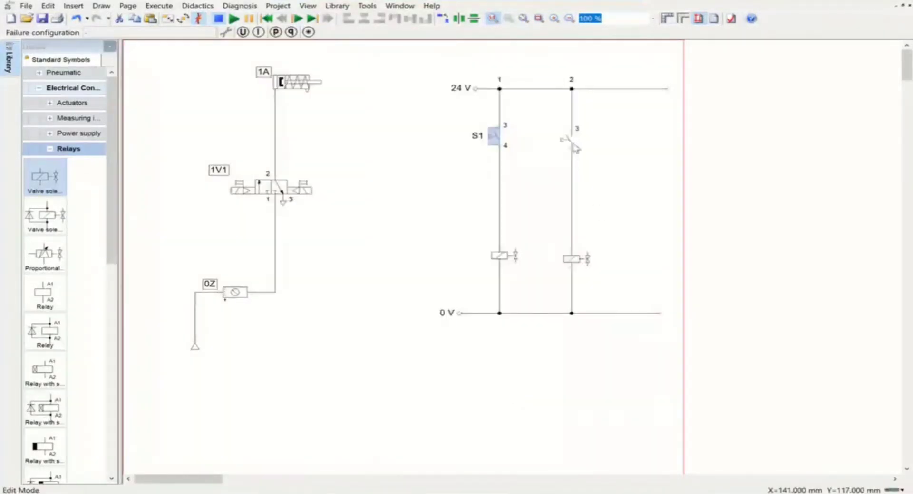
Set the second pushbutton's identification to S2 and display it in the circuit
click(576, 148)
double_click(571, 141)
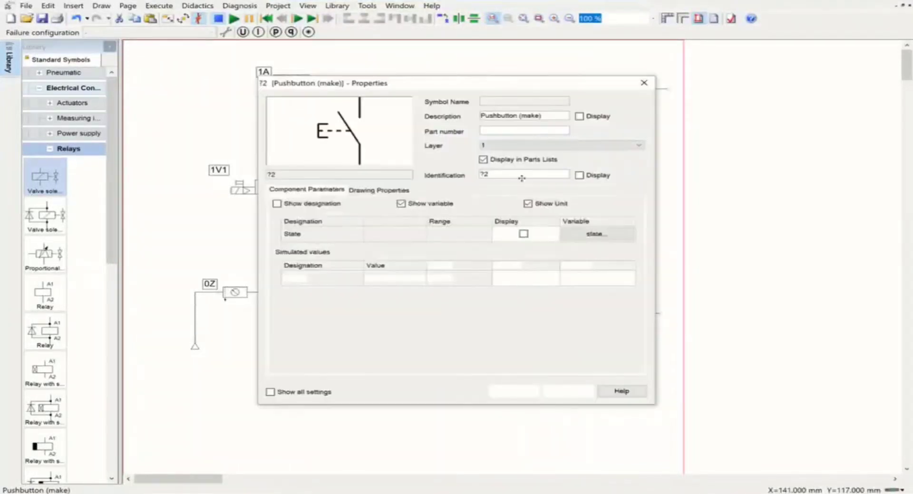
double_click(482, 175)
text(S2)
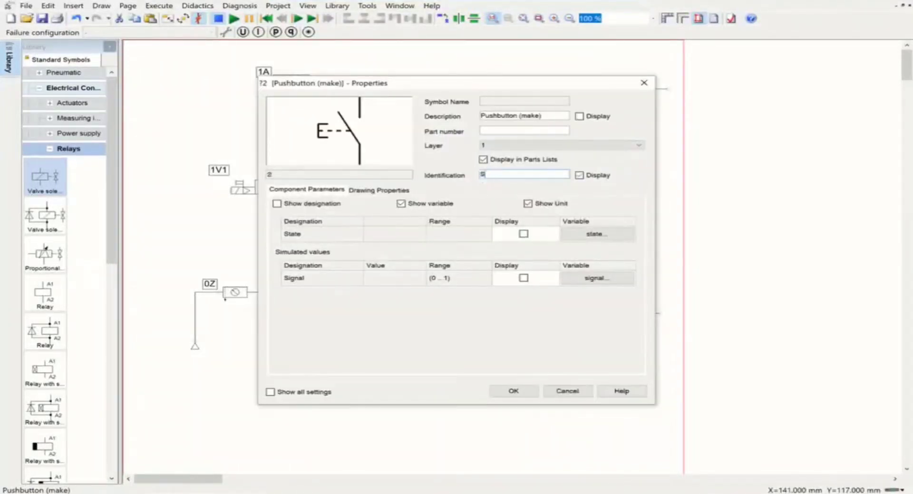
click(513, 392)
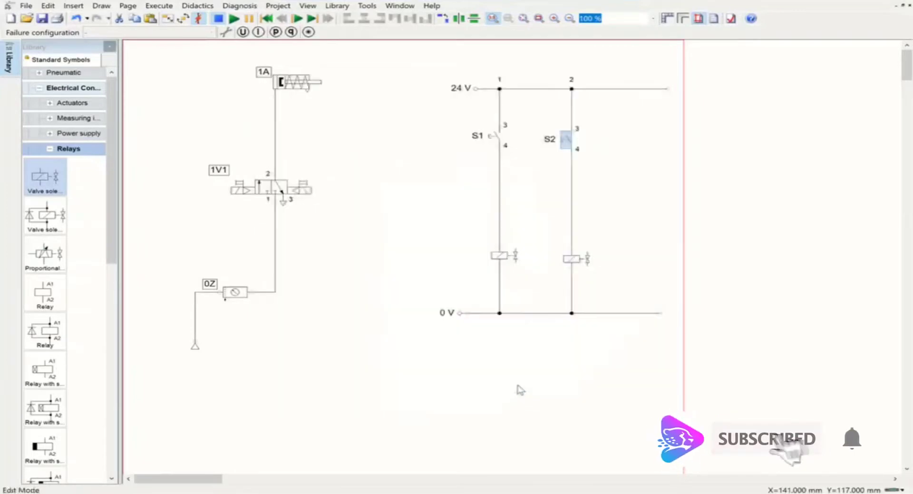
Set the identification of the valve solenoid under S1 to 1Y1 and display it in the circuit
click(503, 258)
double_click(503, 257)
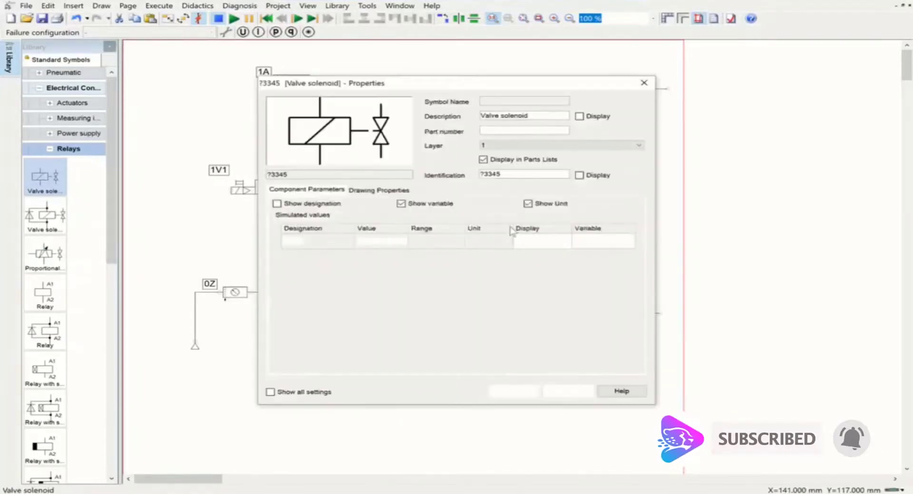
double_click(509, 175)
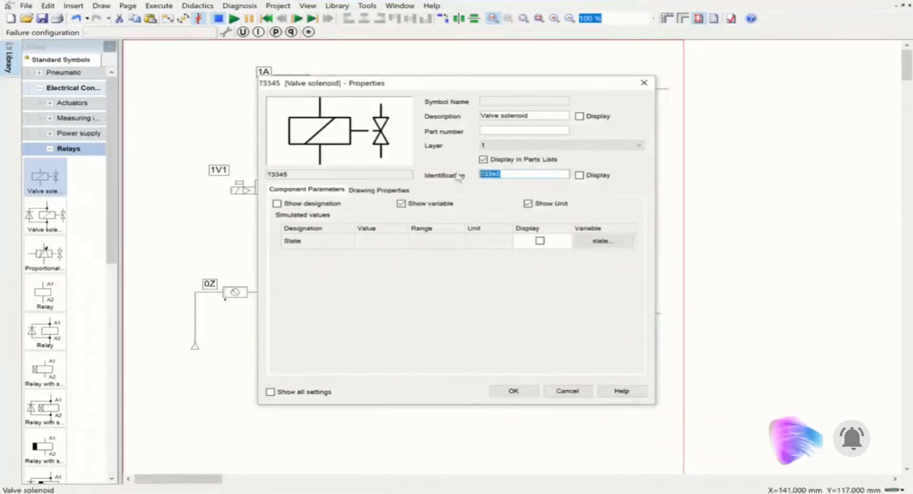
text(Y)
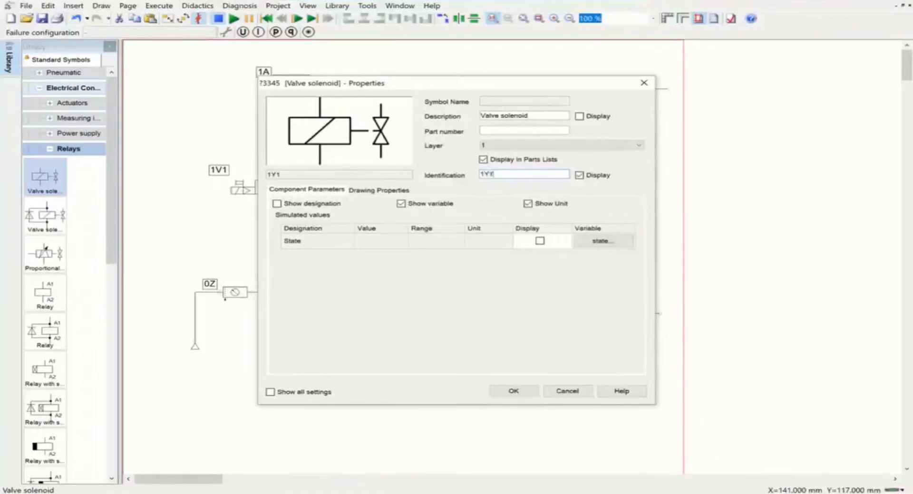
text(1)
click(513, 391)
Set the identification of the valve solenoid under S2 to 1Y2 and display it in the circuit
double_click(572, 256)
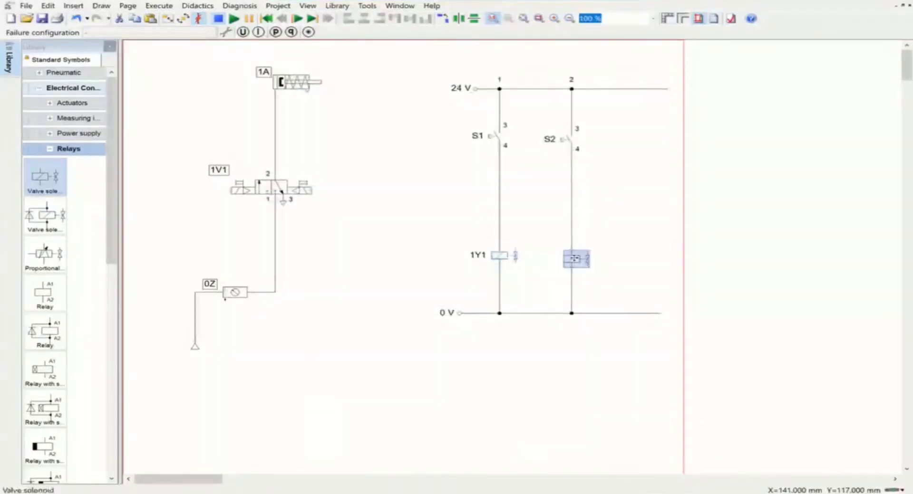
drag(503, 176, 476, 177)
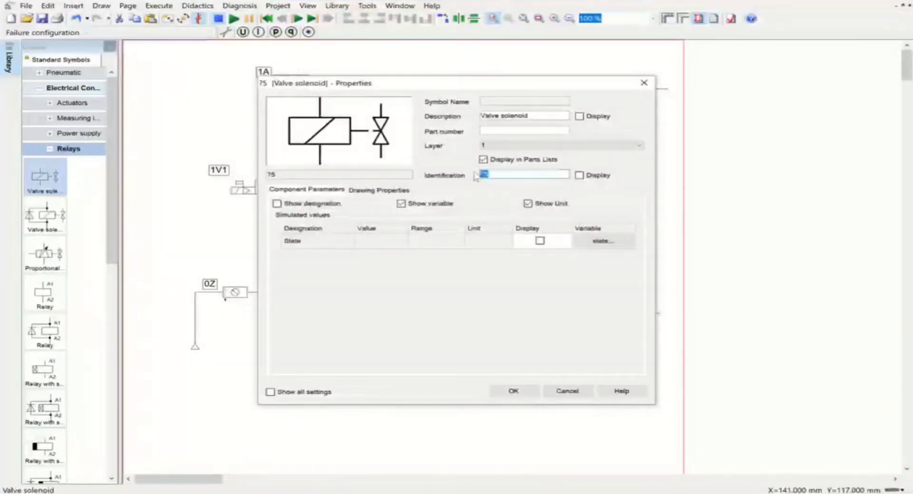
text(1Y2)
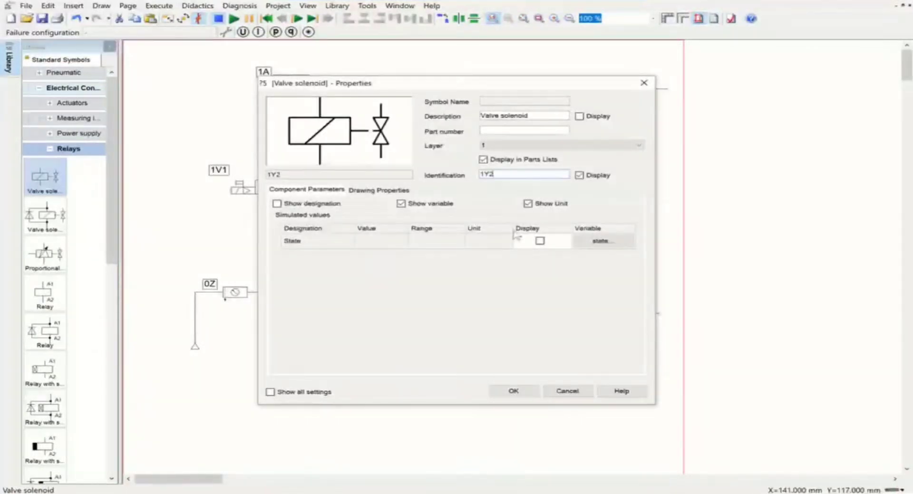
click(513, 391)
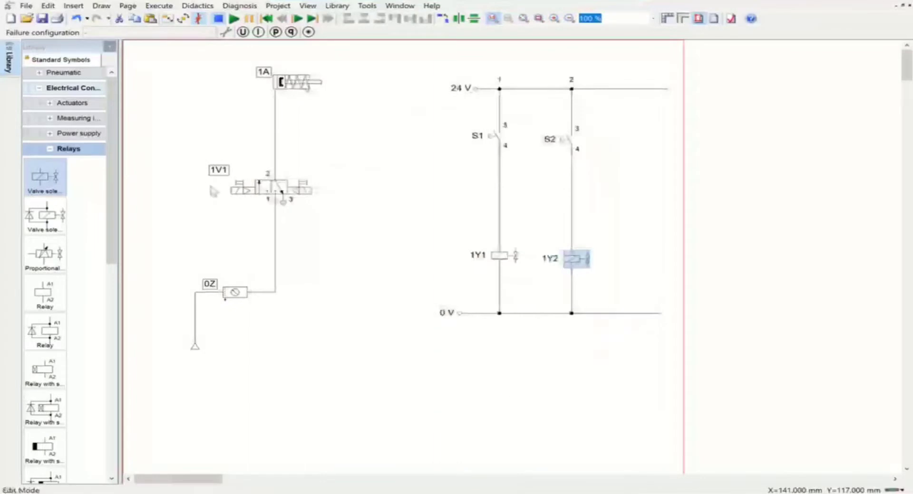
Link the left solenoid connector of valve 1V1 to 1Y1
double_click(231, 195)
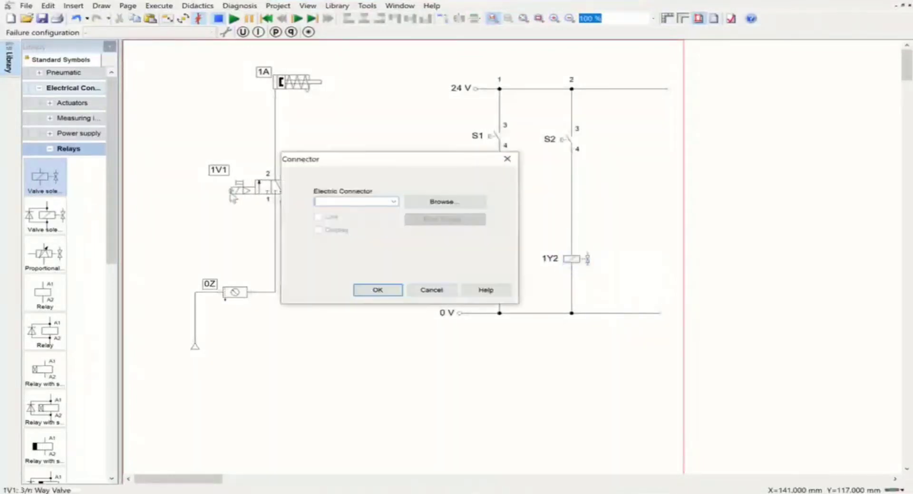
click(393, 203)
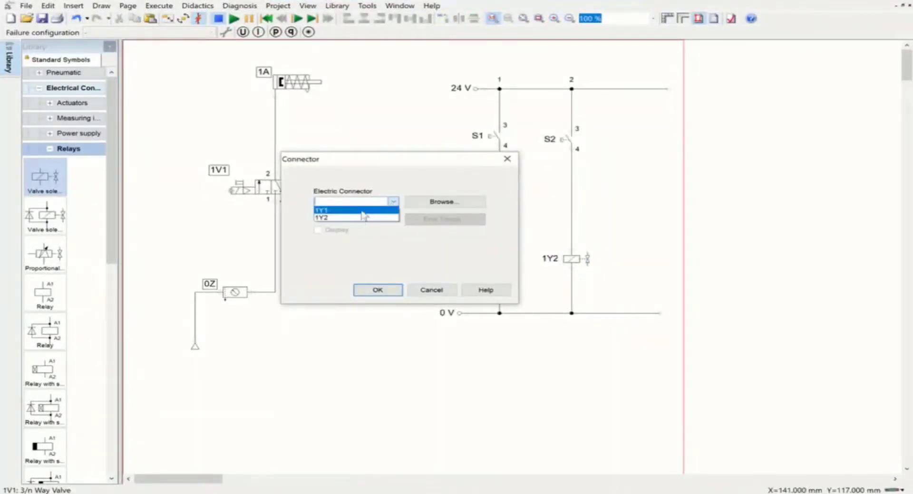
click(362, 212)
click(378, 290)
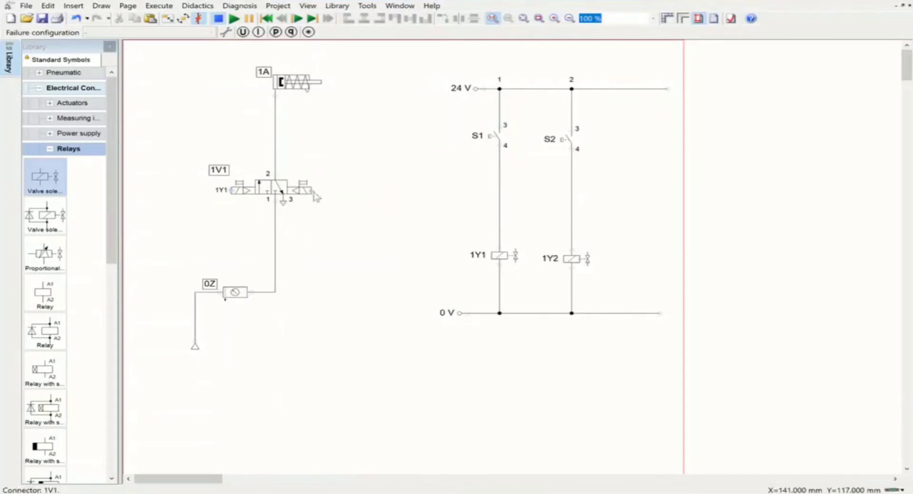
Link the right solenoid connector of valve 1V1 to 1Y2, with its label displayed
double_click(314, 195)
click(394, 203)
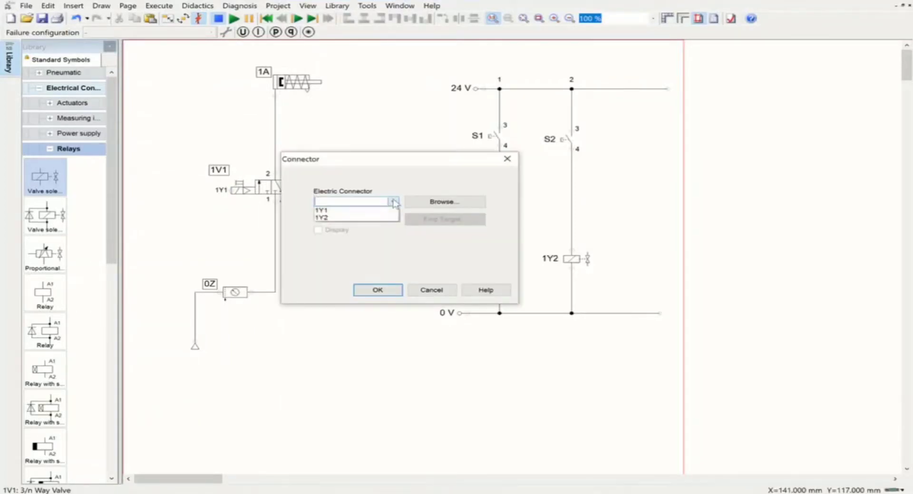
click(357, 218)
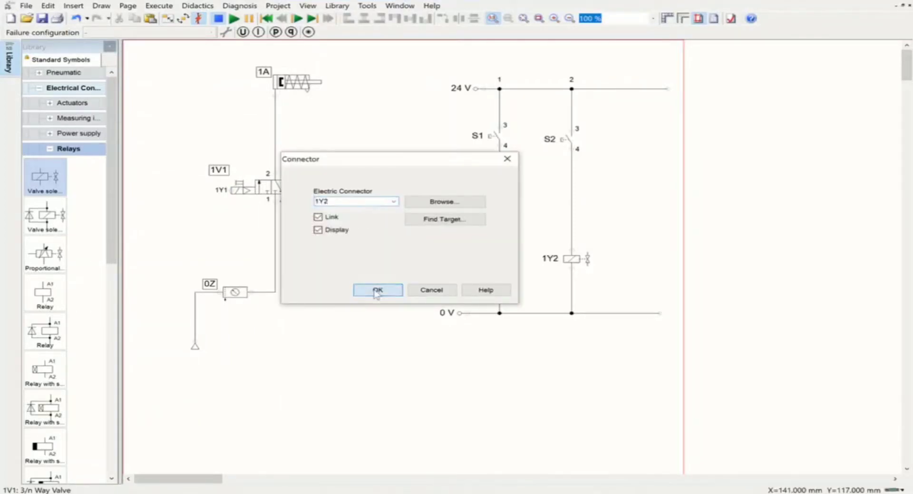
click(377, 290)
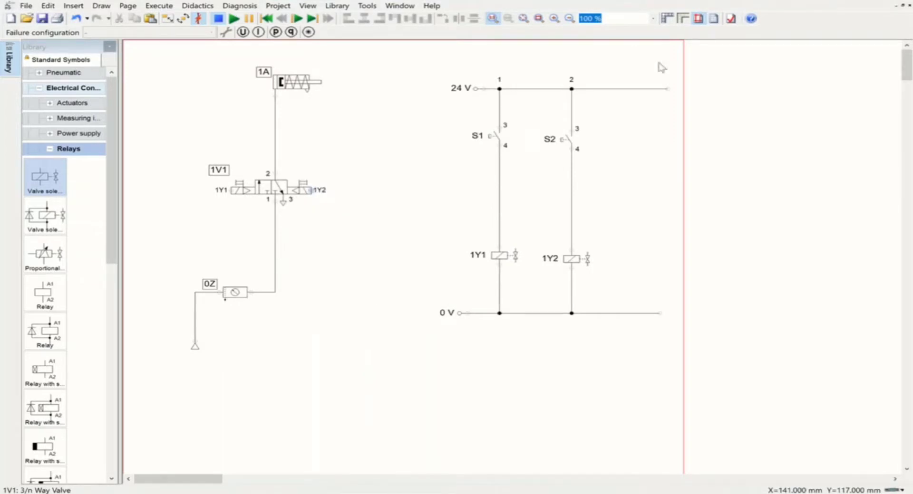
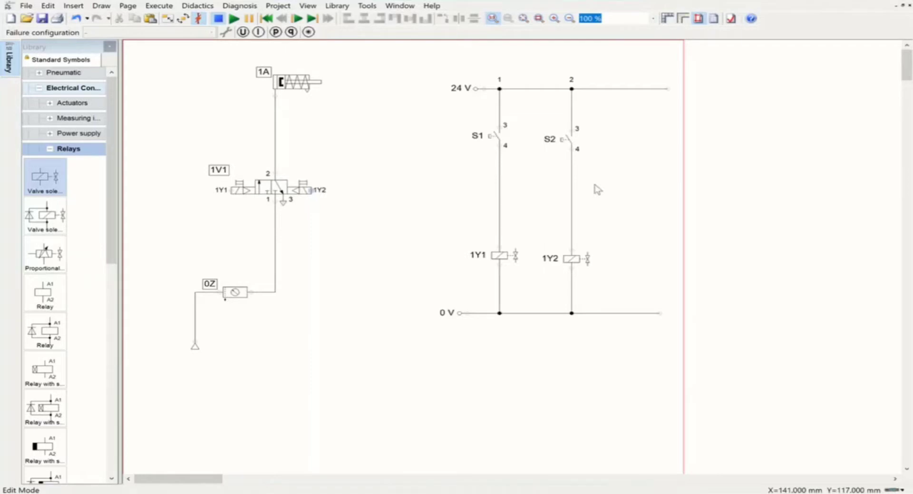
Simulate the circuit, operating pushbuttons S1 and S2 alternately for two cylinder cycles, and stop the simulation
mouse_move(282, 178)
click(234, 19)
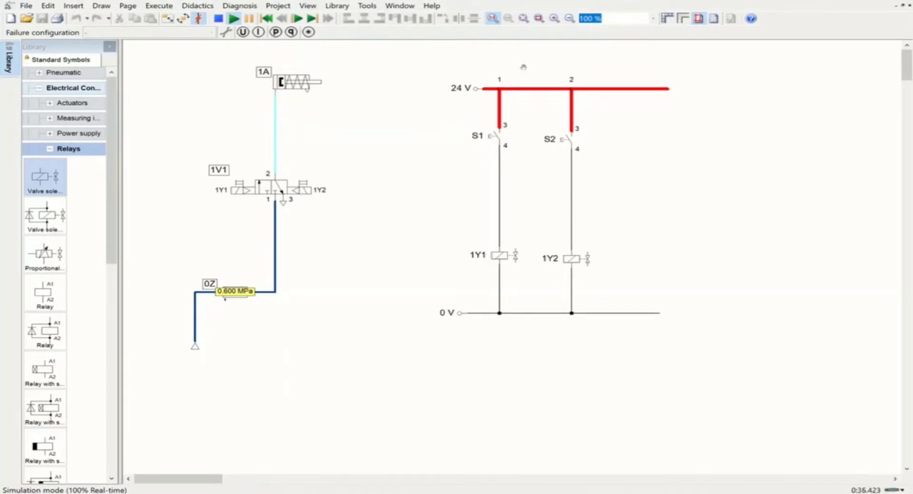
click(498, 134)
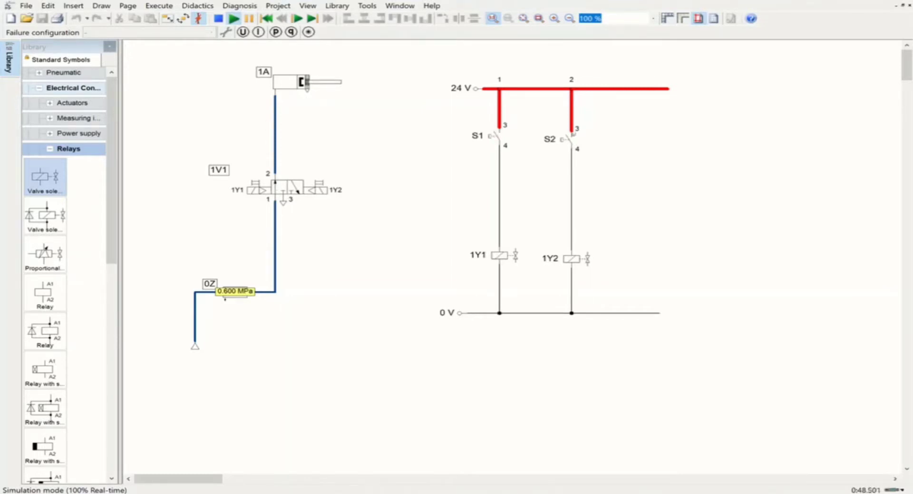
click(568, 138)
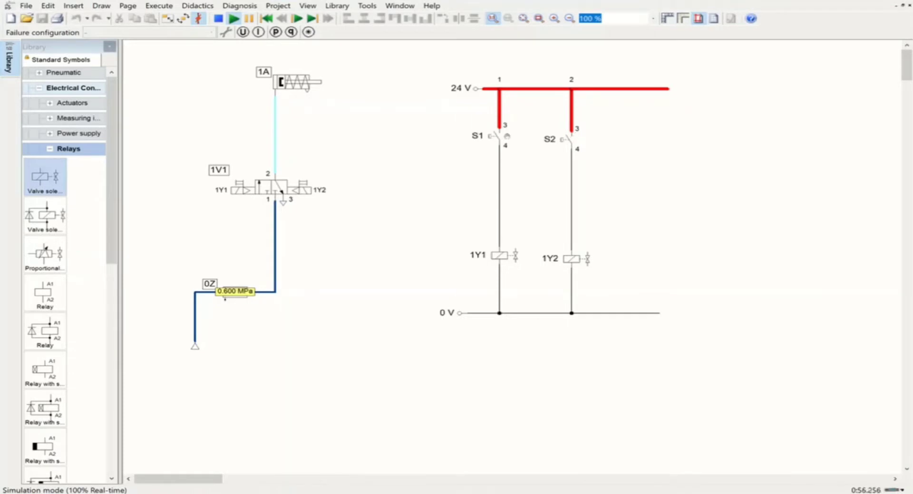
click(497, 136)
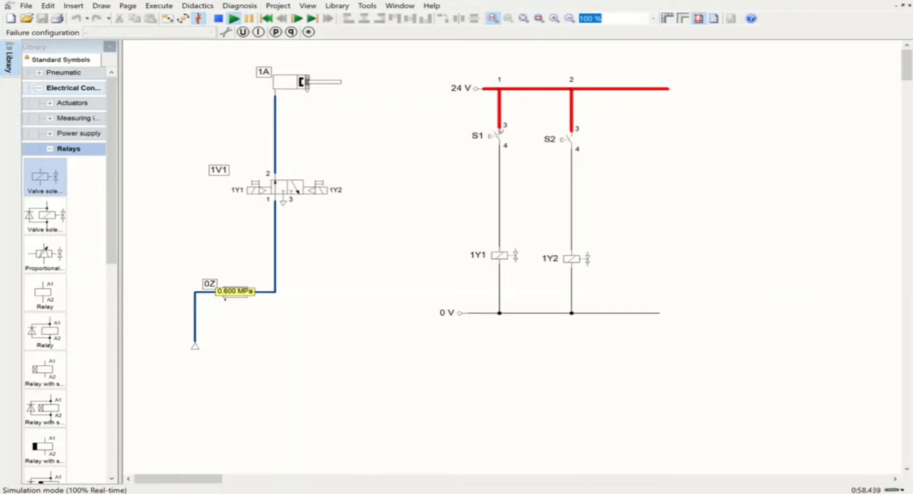
click(569, 138)
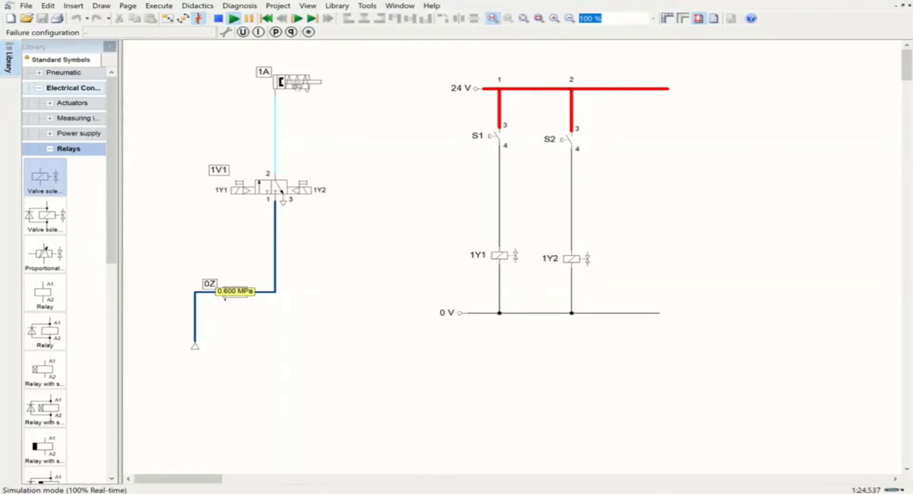
click(218, 19)
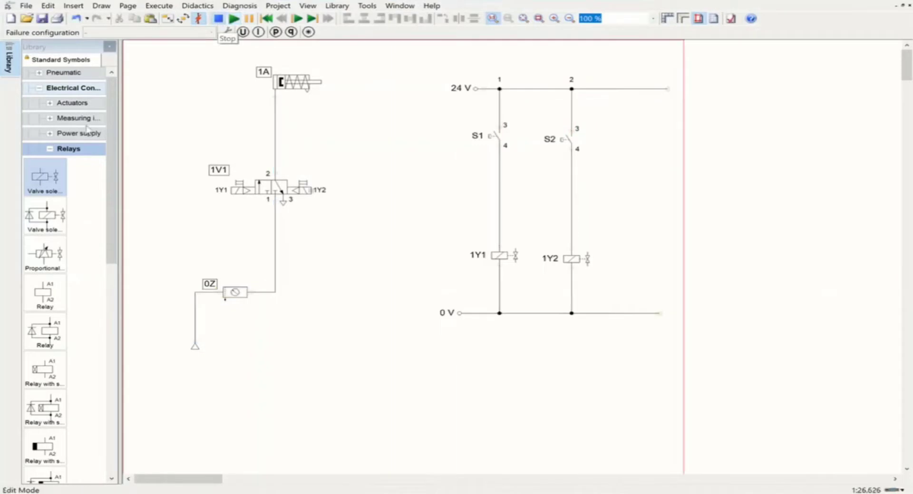
Show the pneumatic library symbols and delete single acting cylinder 1A and the 3/n way valve 1V1 from the circuit
click(46, 151)
click(40, 74)
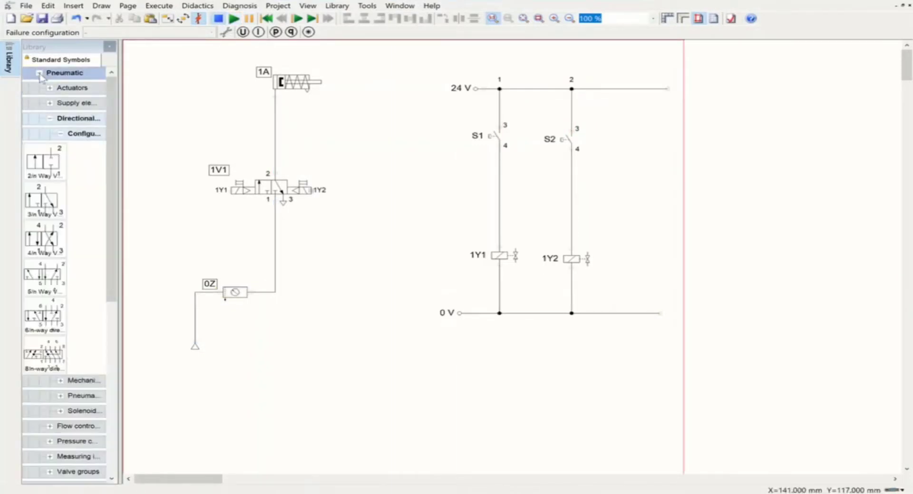
click(287, 90)
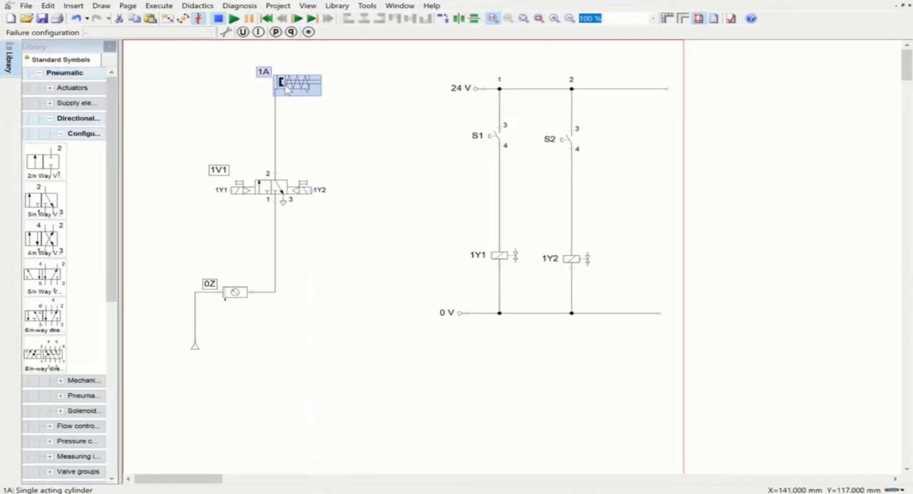
key(Delete)
click(267, 189)
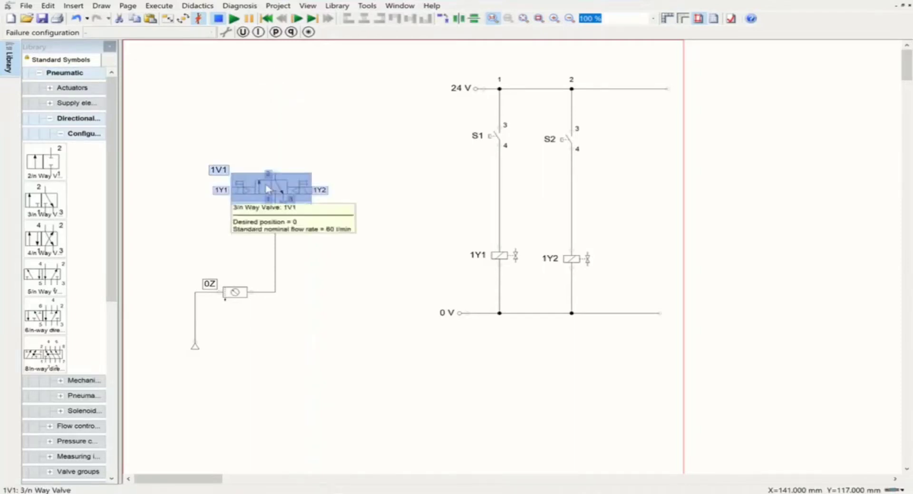
key(Delete)
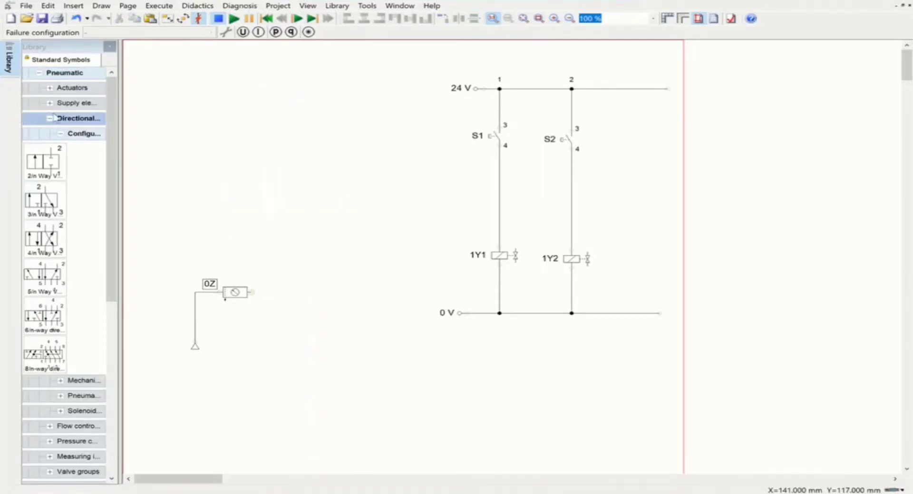
Place a double acting cylinder with a 5/n way valve below it and connect the cylinder's ports to valve ports 4 and 2
click(50, 88)
drag(43, 155, 284, 89)
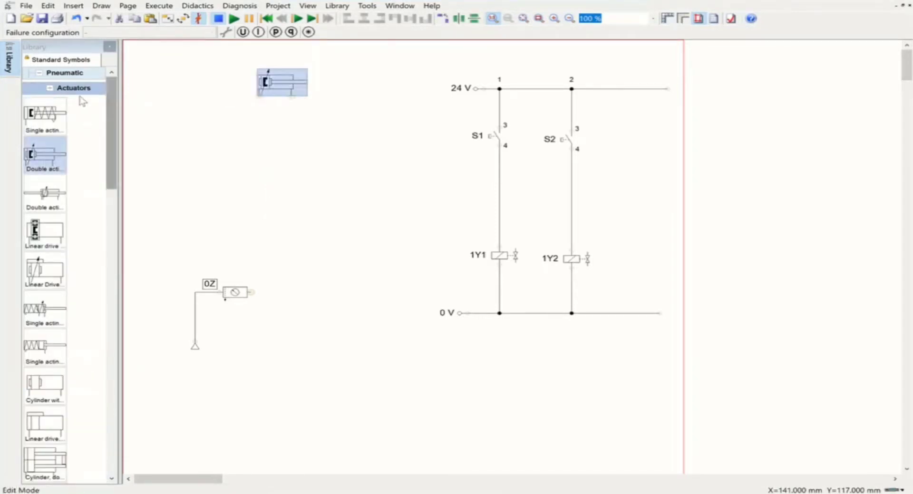
click(50, 88)
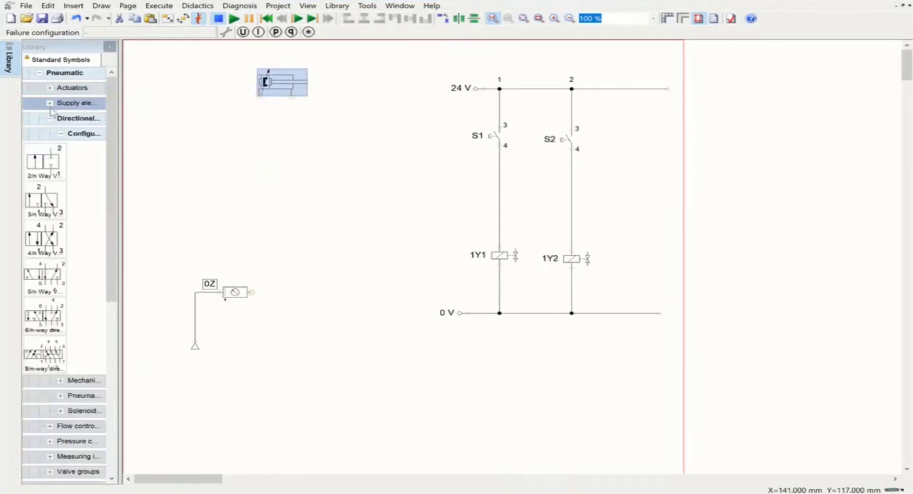
mouse_move(51, 276)
mouse_down()
mouse_move(252, 197)
mouse_move(287, 161)
mouse_up()
drag(252, 99, 259, 96)
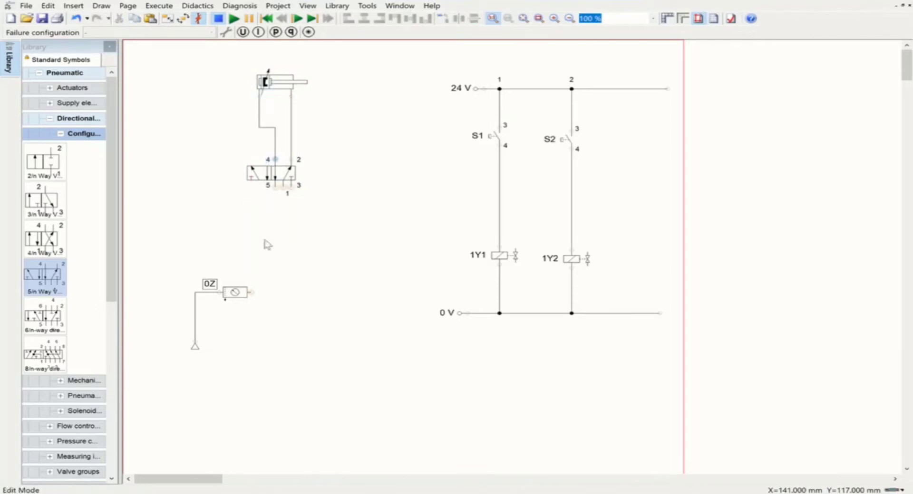
Fit exhaust terminators to ports 5 and 3 of the 5/n way valve and connect port 1 to service unit 0Z
double_click(275, 188)
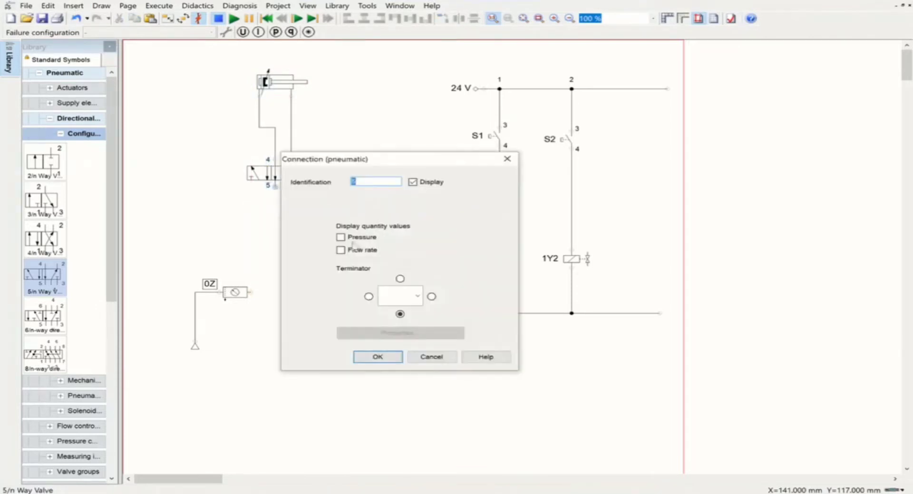
click(417, 296)
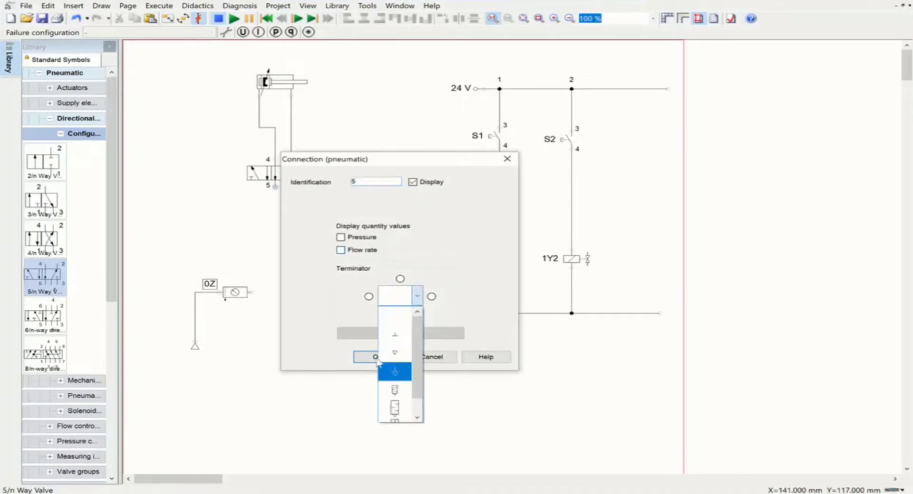
click(379, 368)
click(375, 358)
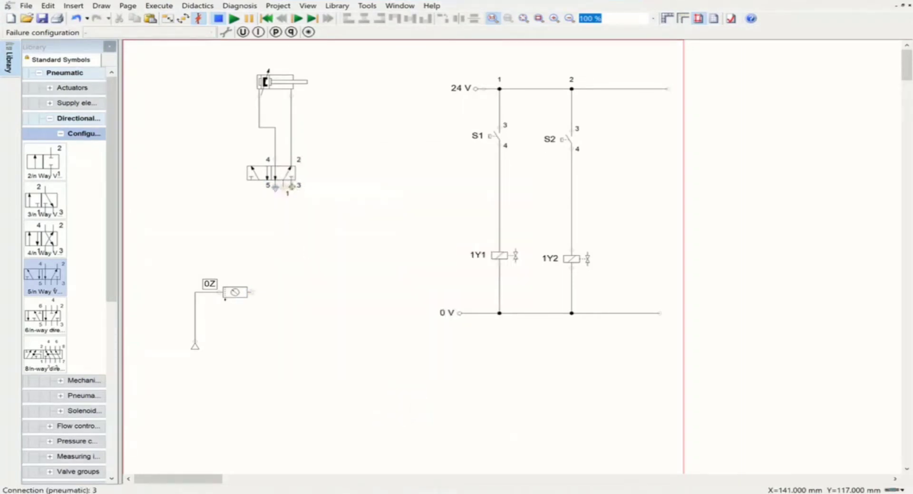
double_click(291, 186)
click(417, 297)
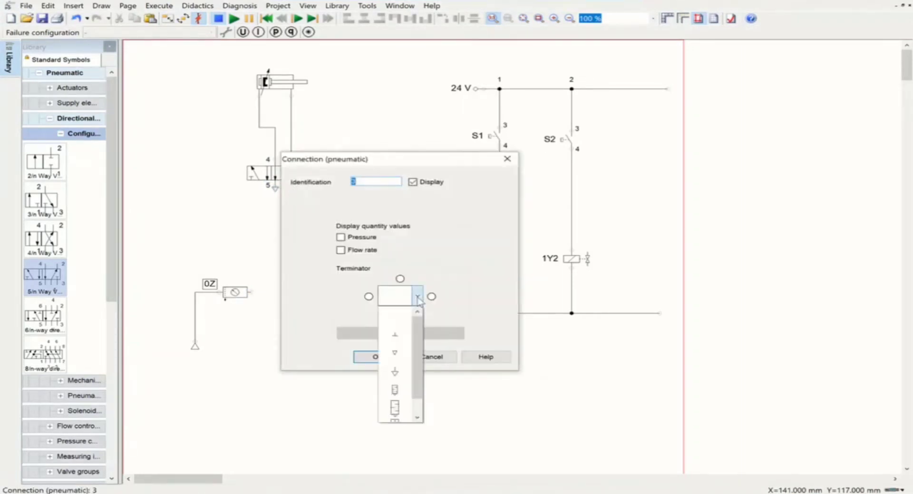
click(395, 372)
click(376, 358)
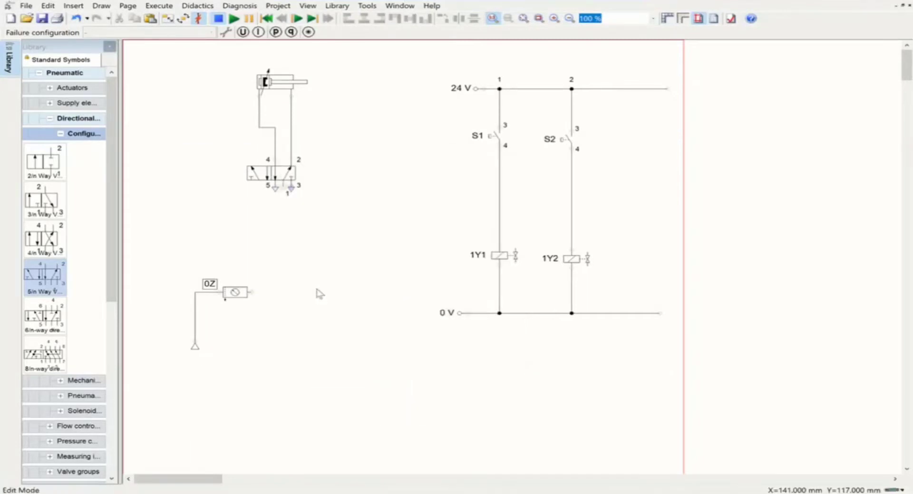
drag(287, 193, 252, 293)
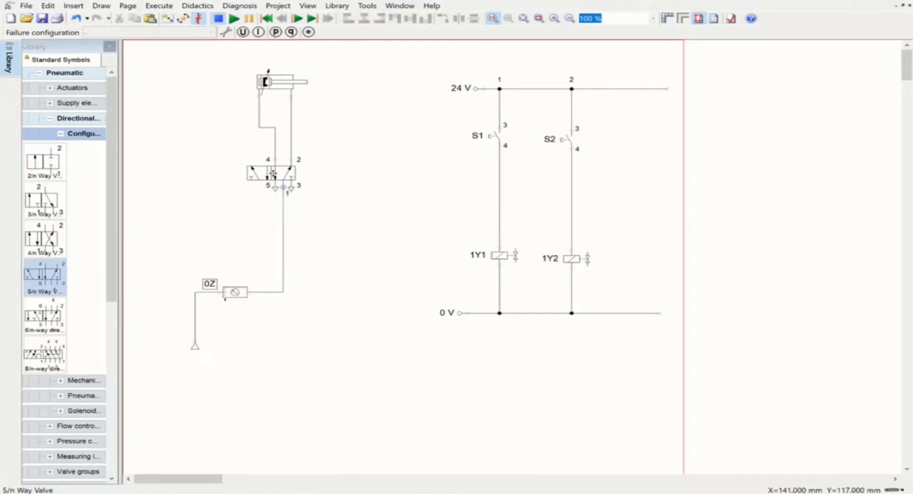
Configure the 5/n way valve's left actuation as piloted, with solenoid operation and a manual override
click(273, 175)
double_click(273, 175)
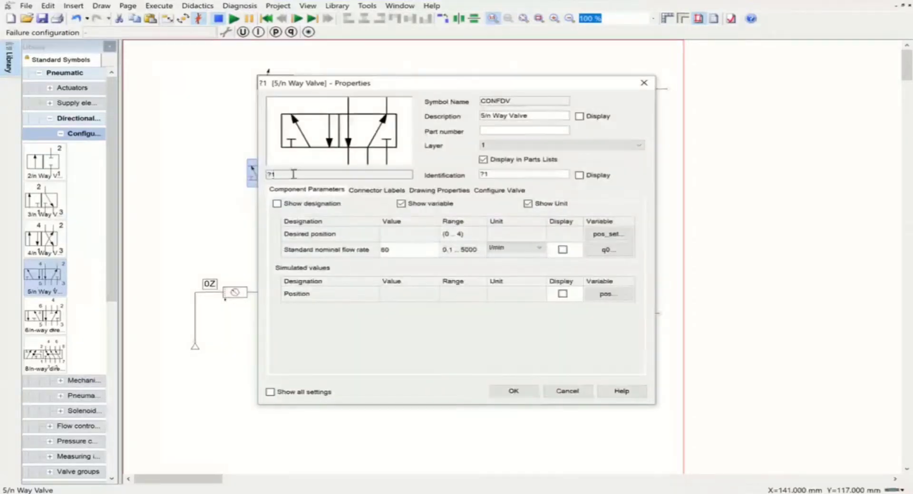
click(497, 191)
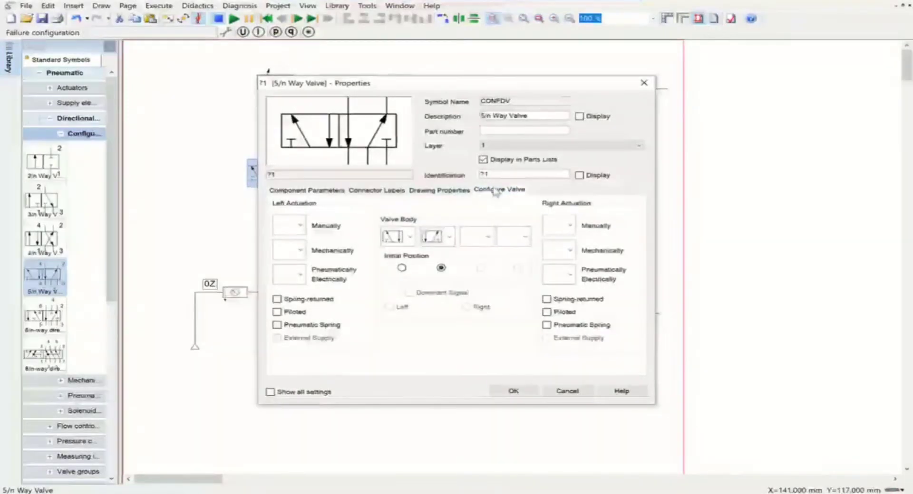
click(277, 312)
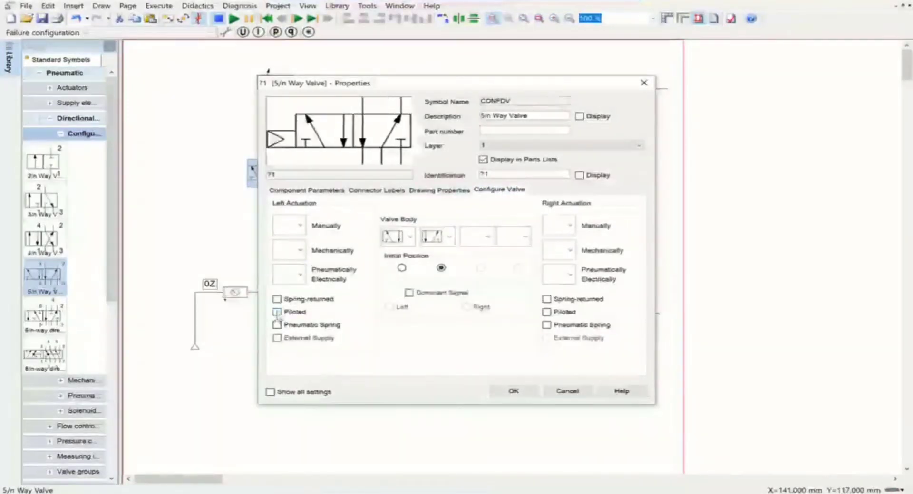
click(299, 276)
click(294, 335)
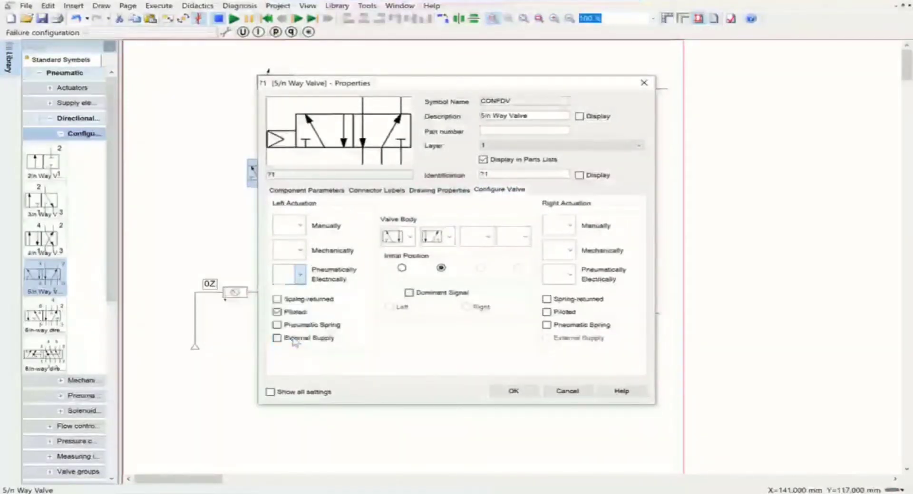
click(300, 225)
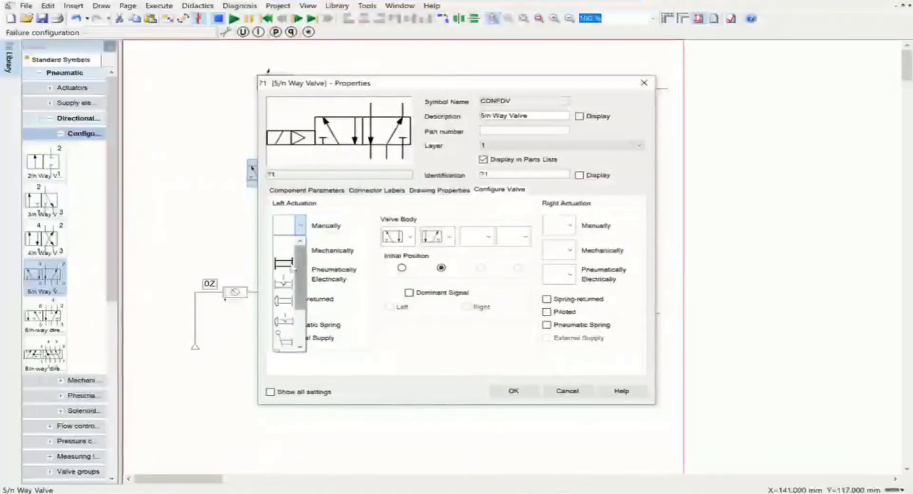
click(291, 268)
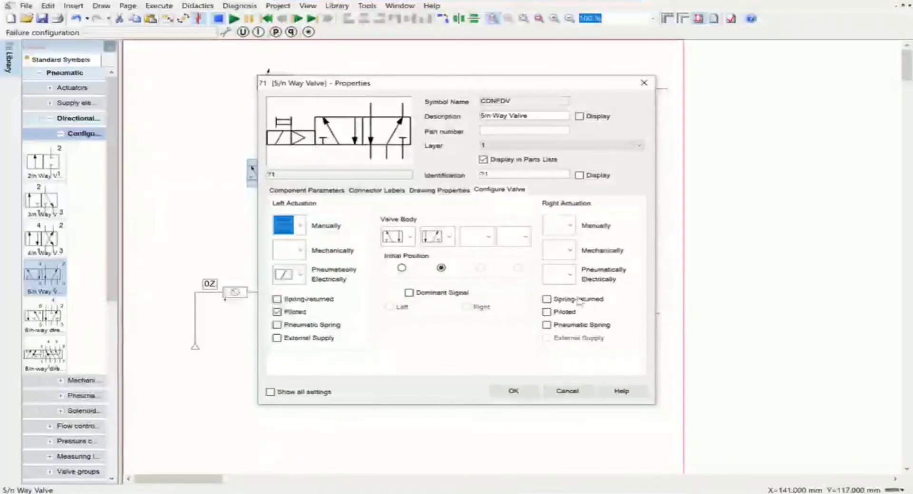
Configure the 5/n way valve's right actuation as piloted, with solenoid operation and a manual override, and apply the configuration
click(546, 312)
click(570, 279)
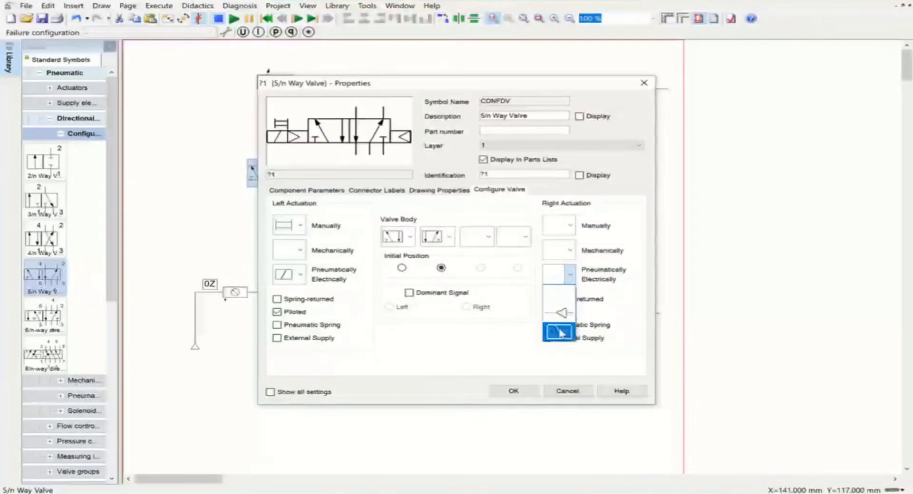
click(554, 324)
click(546, 299)
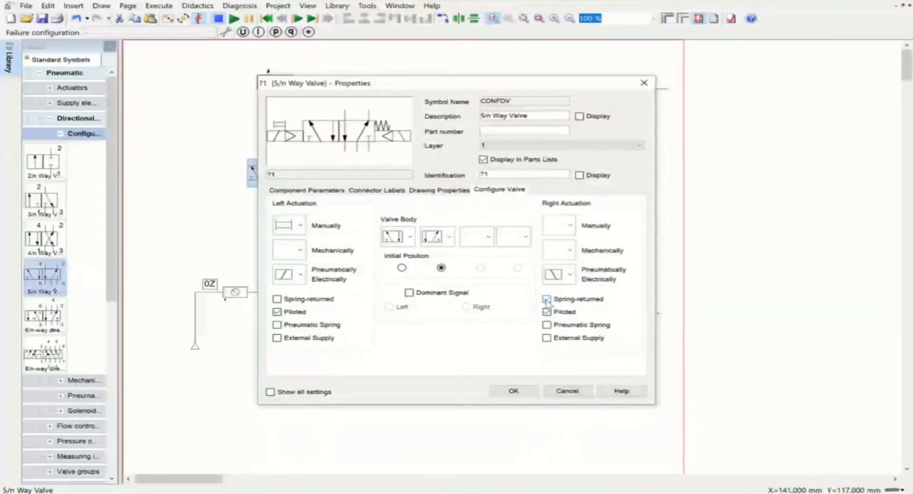
click(569, 225)
click(553, 264)
click(527, 393)
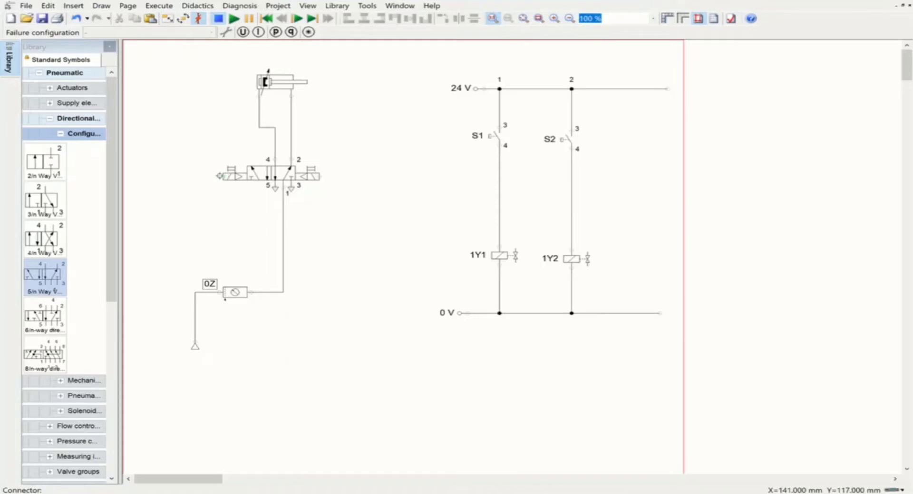
Link the 5/n way valve's left solenoid connector to 1Y1 and its right solenoid connector to 1Y2
double_click(222, 177)
click(392, 202)
click(366, 210)
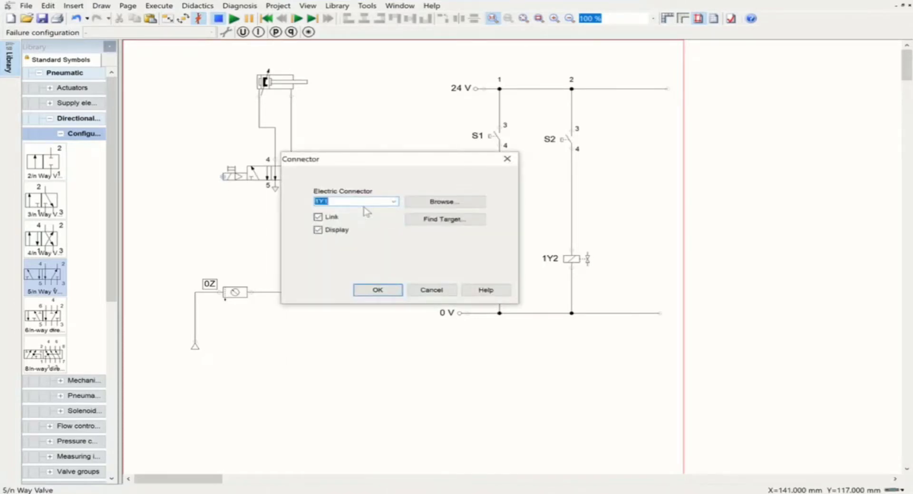
click(371, 287)
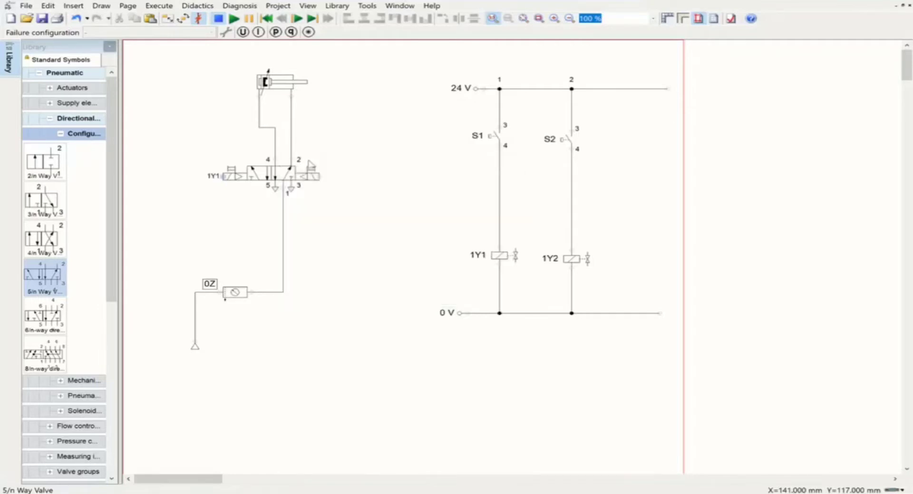
double_click(319, 175)
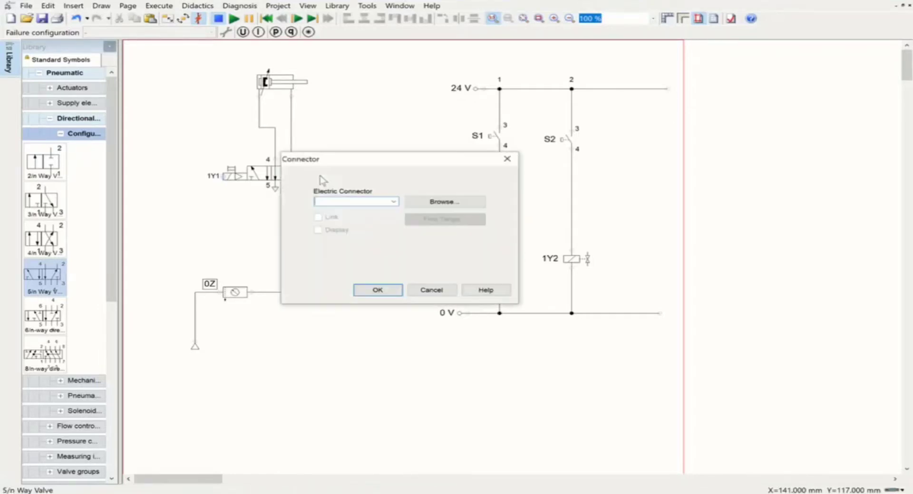
click(393, 202)
click(370, 218)
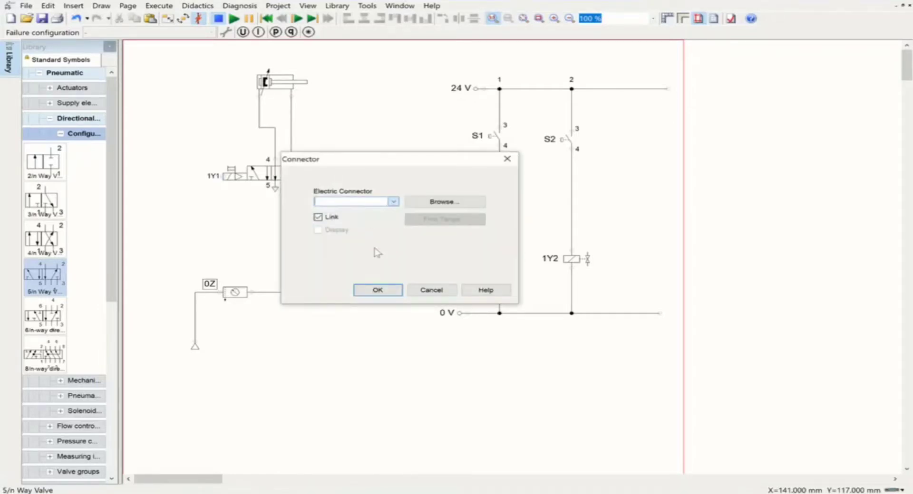
click(377, 290)
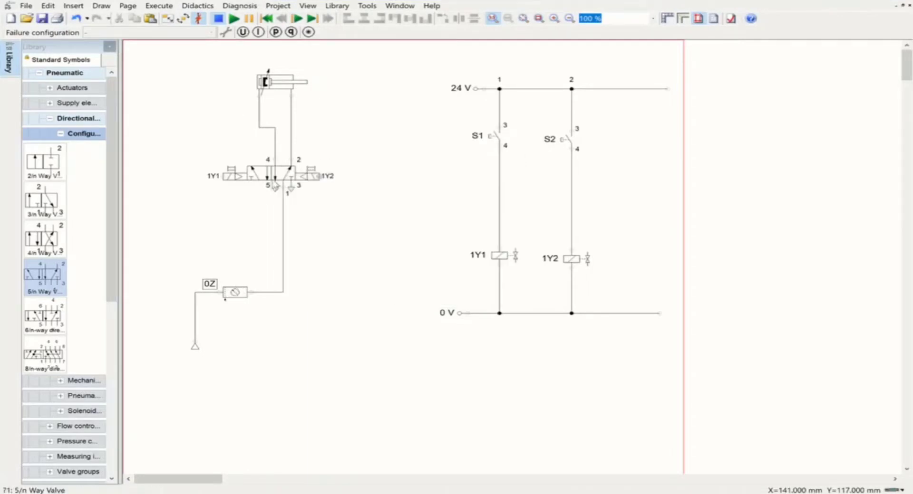
Set the 5/n way valve's identification to 1V1 and display it on the diagram
click(272, 179)
double_click(271, 179)
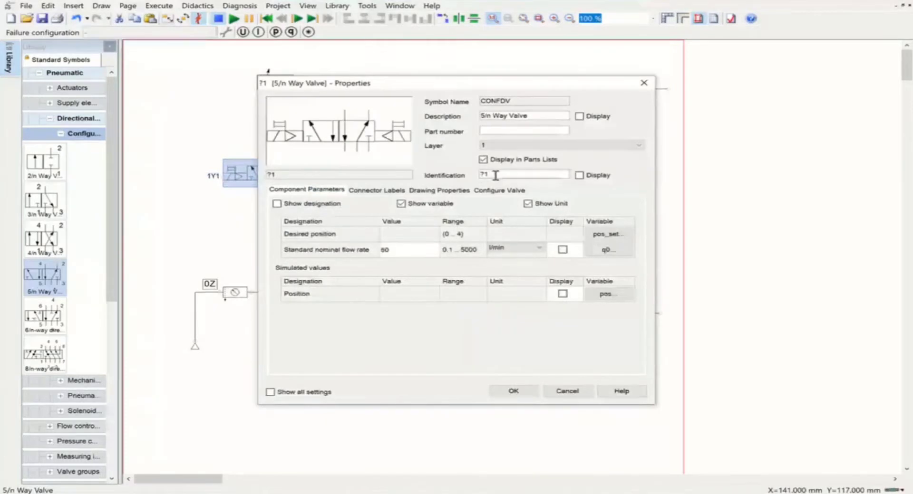
text(1V1)
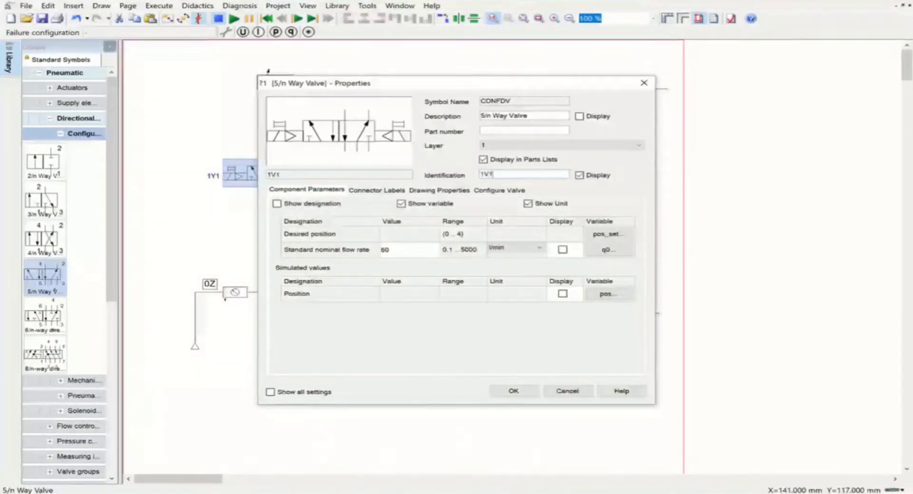
click(515, 393)
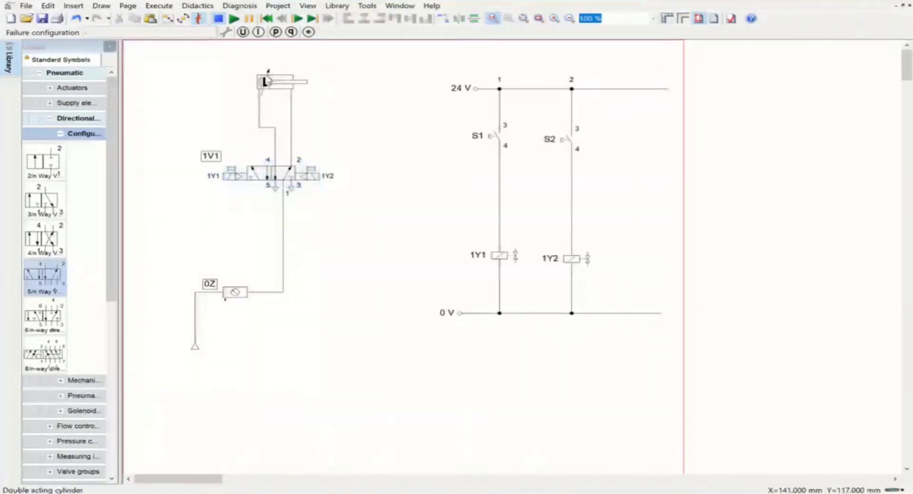
Set the double acting cylinder's identification to 1A and display it on the diagram
double_click(271, 81)
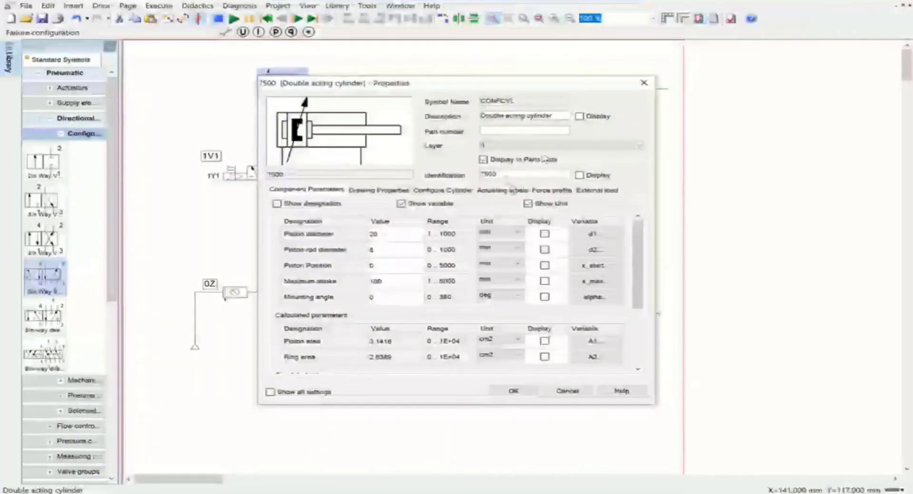
text(1A)
click(578, 175)
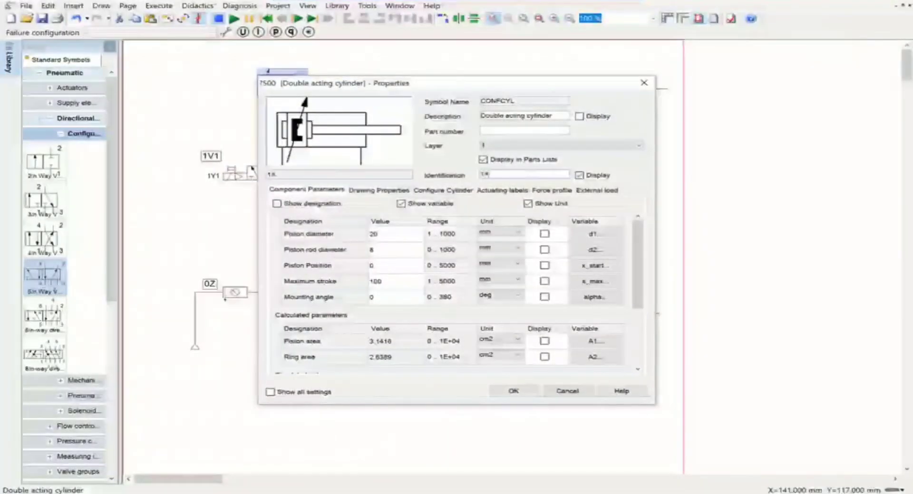
click(513, 390)
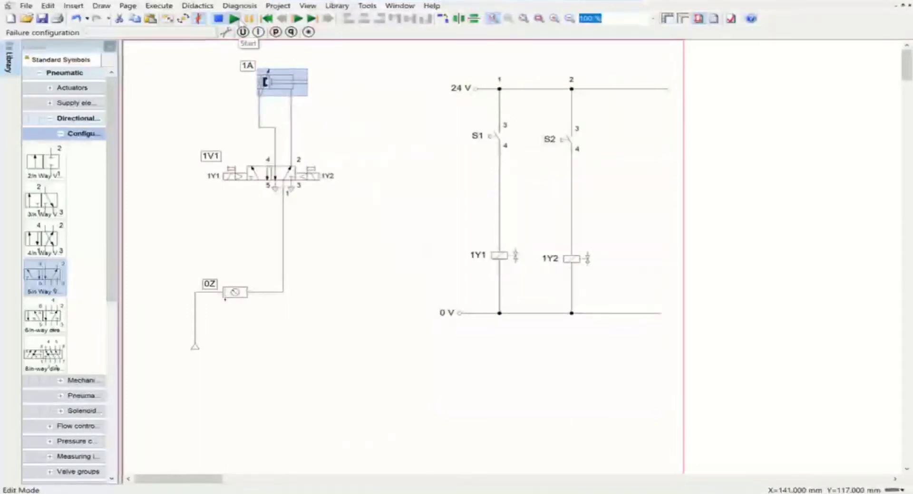
Simulate the circuit, actuating pushbutton S1 to extend cylinder 1A and pushbutton S2 to retract it
click(235, 19)
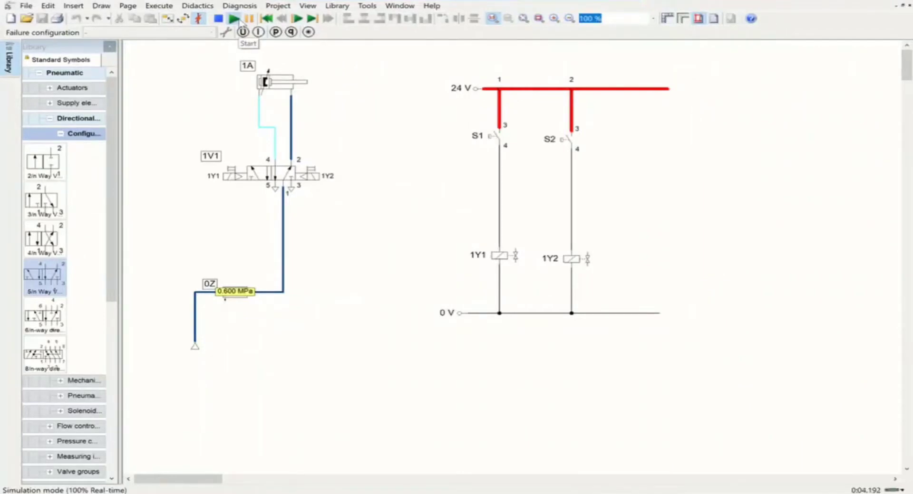
click(496, 135)
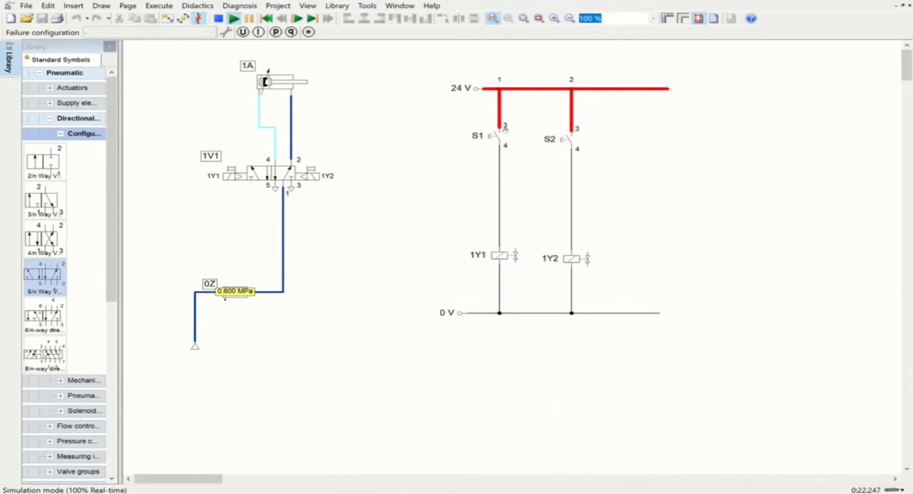
click(497, 136)
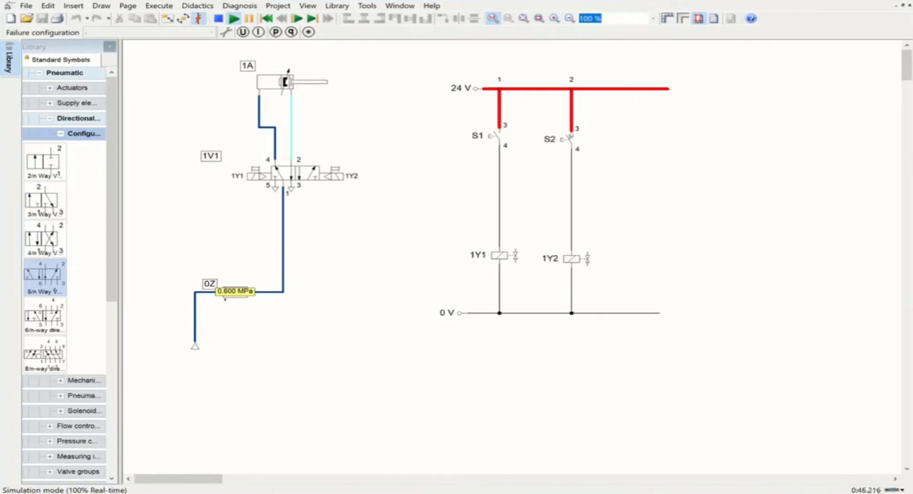
click(569, 138)
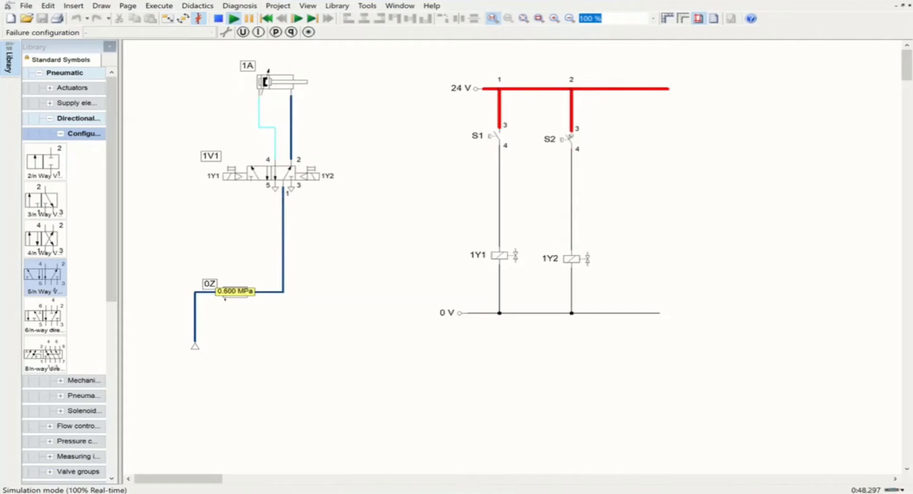